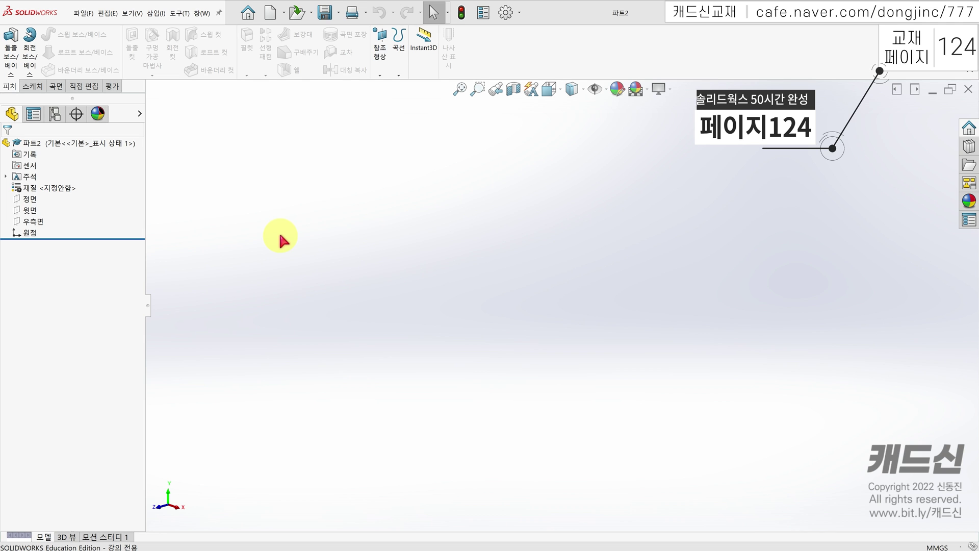
Step: Start a sketch on the Top Plane and draw a centre rectangle about 99 mm wide from the origin
click(34, 86)
click(10, 37)
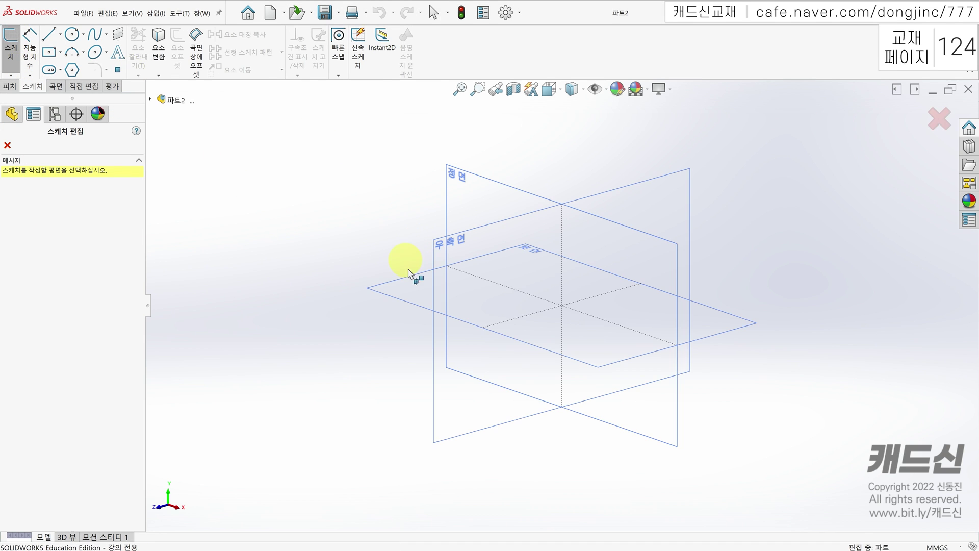
click(407, 291)
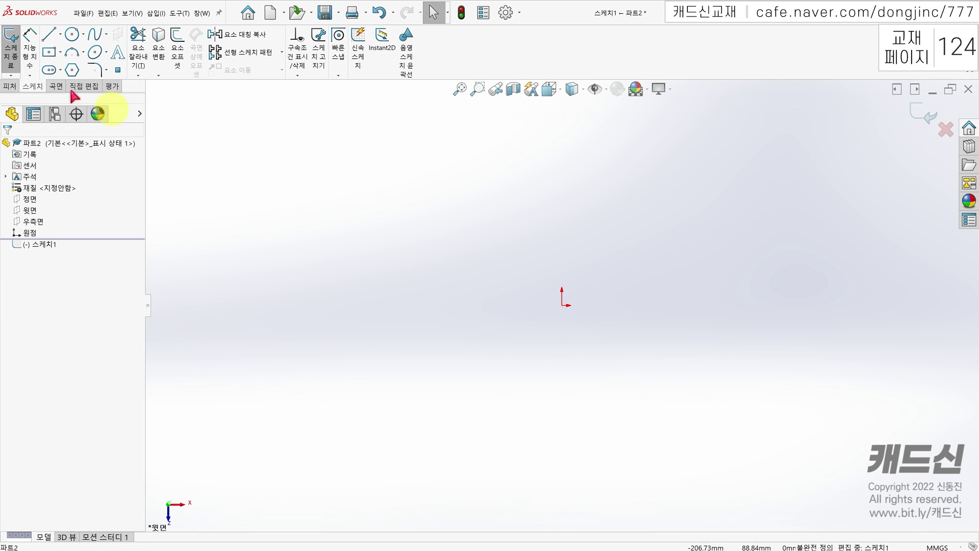
click(49, 53)
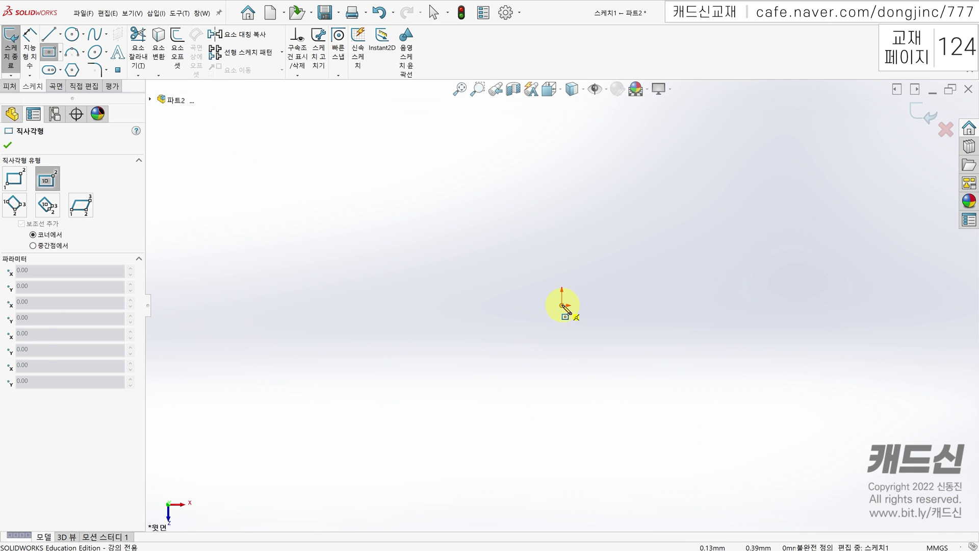
click(561, 305)
click(658, 236)
Step: Dimension the rectangle 60 mm wide and 30 mm high
click(34, 49)
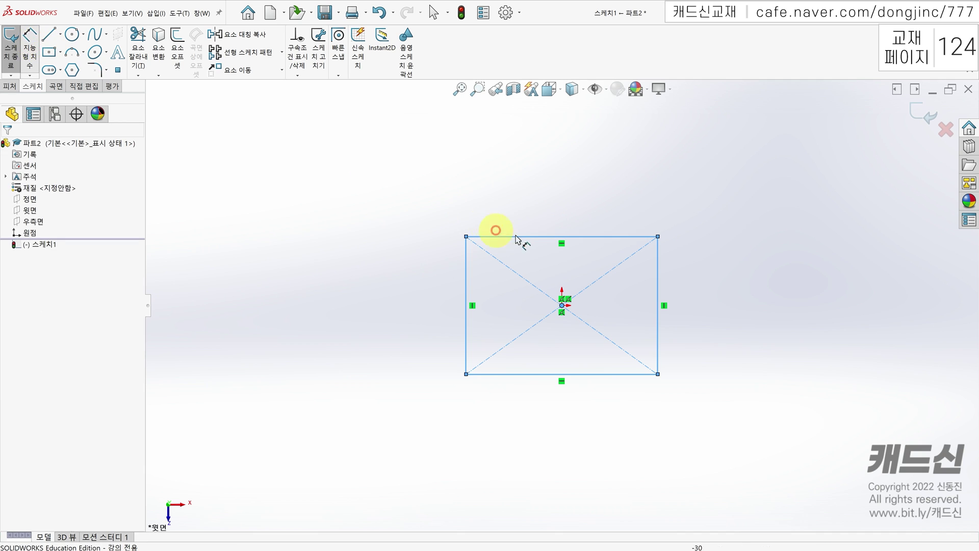
click(556, 236)
click(551, 209)
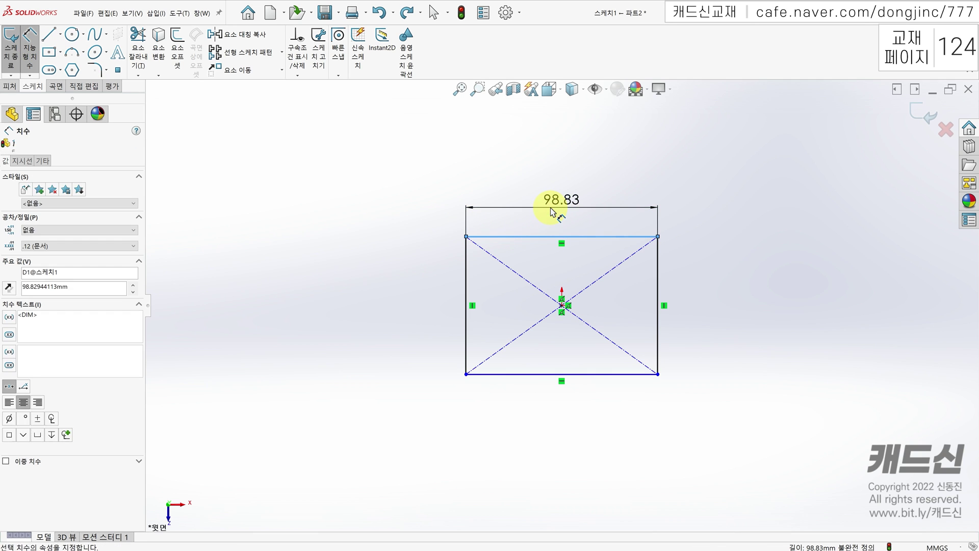
text(60)
key(Return)
click(658, 283)
click(684, 283)
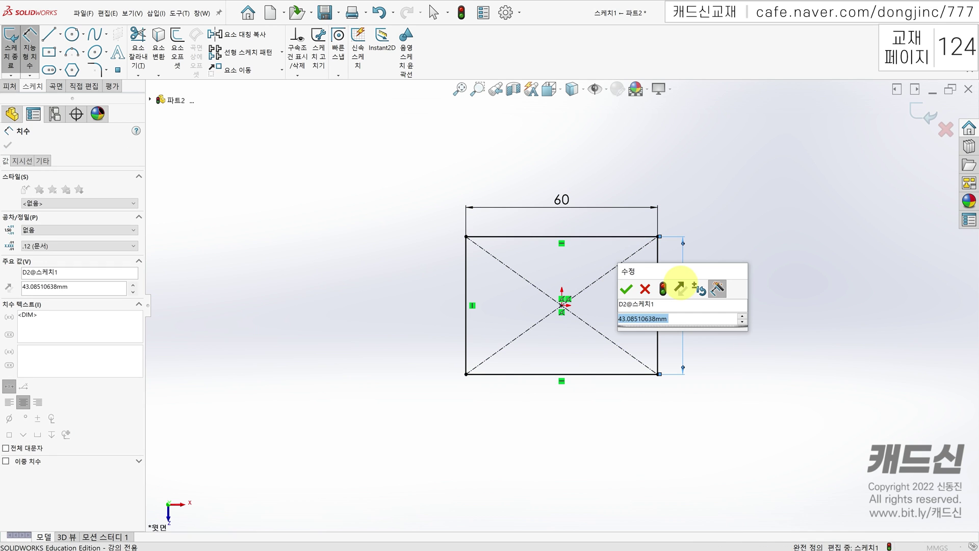
text(30)
key(Return)
Step: Extrude the 60 × 30 mm rectangle upward as a solid block with a blind depth of 10 mm
click(11, 85)
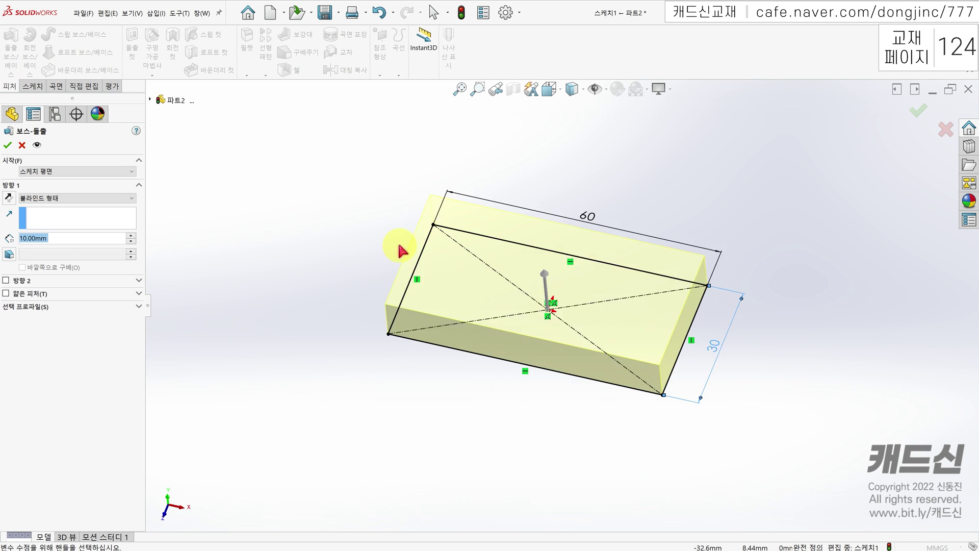
right_click(403, 250)
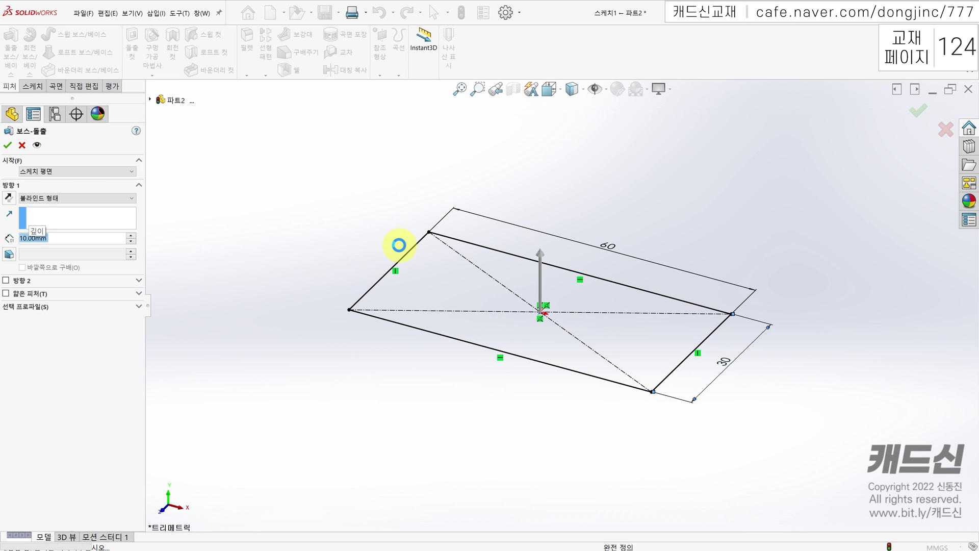
Step: Start a sketch on the block's top face and draw a centre rectangle about 19 × 9 mm from the origin
click(465, 256)
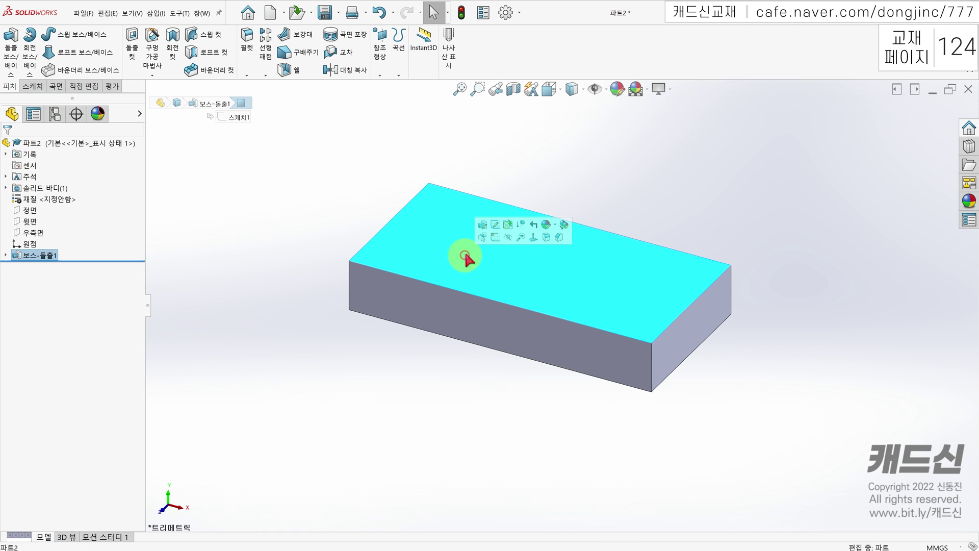
click(492, 231)
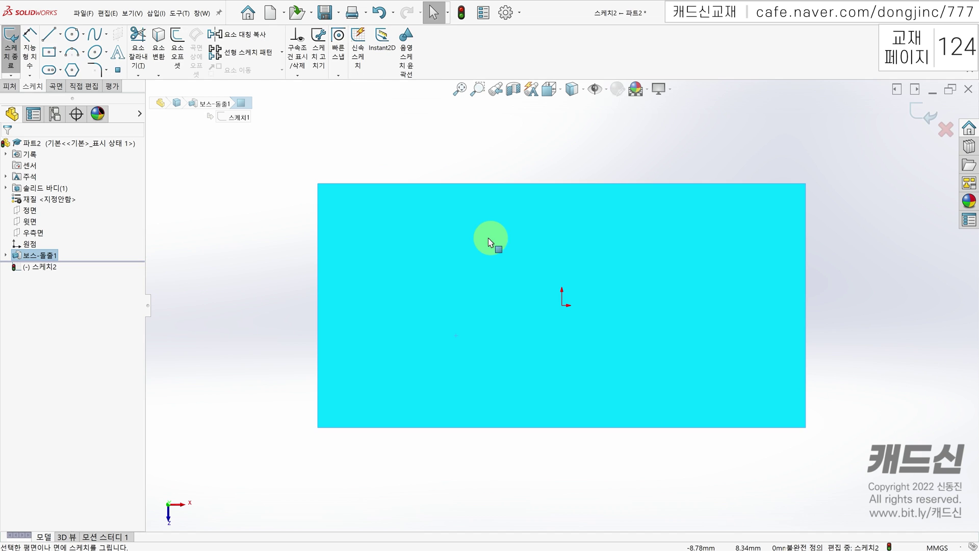
click(50, 53)
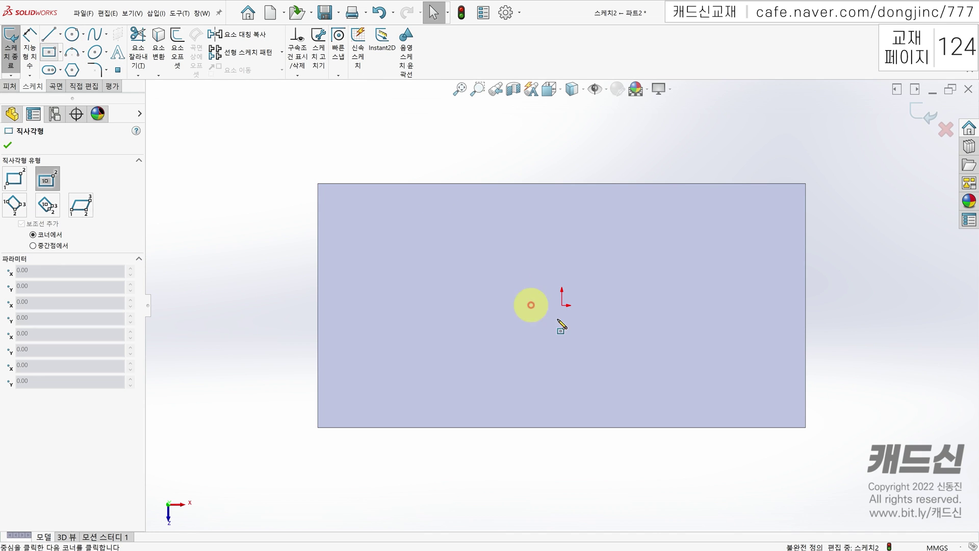
click(563, 306)
click(639, 267)
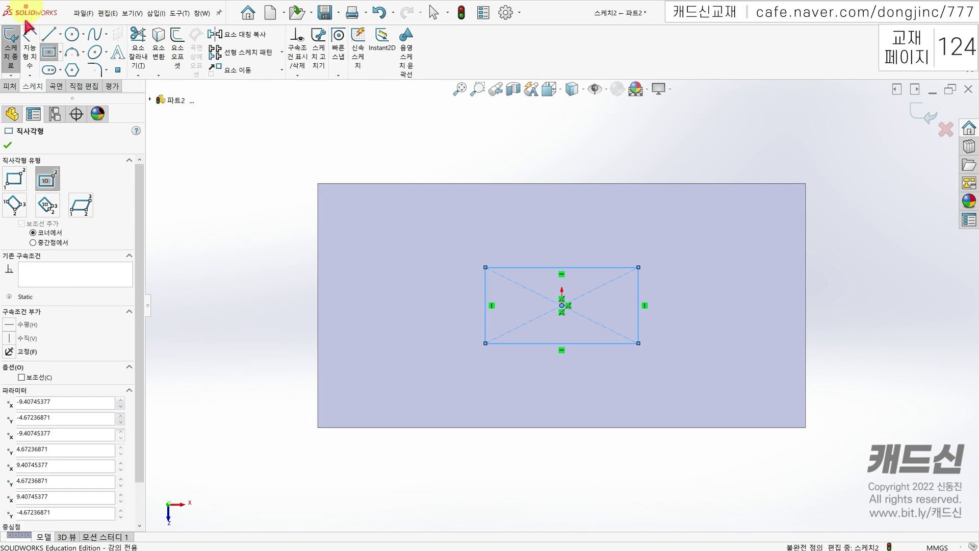
Step: Dimension the rectangle on the top face 35 mm wide and 15 mm high
click(30, 35)
click(531, 266)
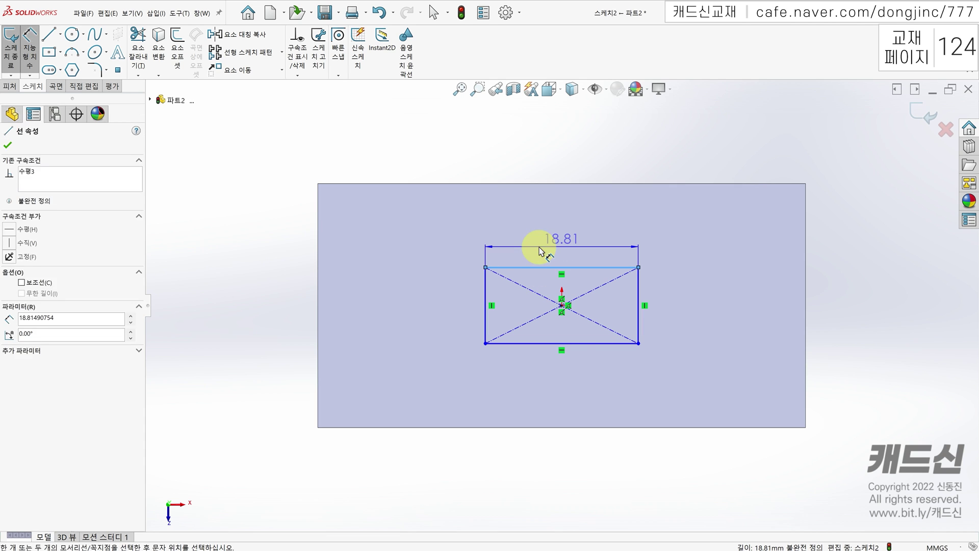
click(538, 247)
text(35)
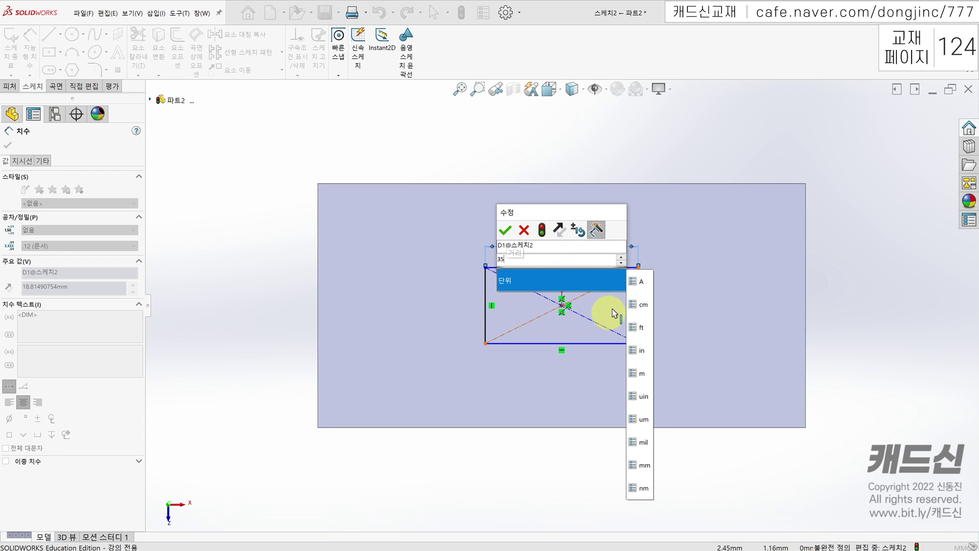
key(Return)
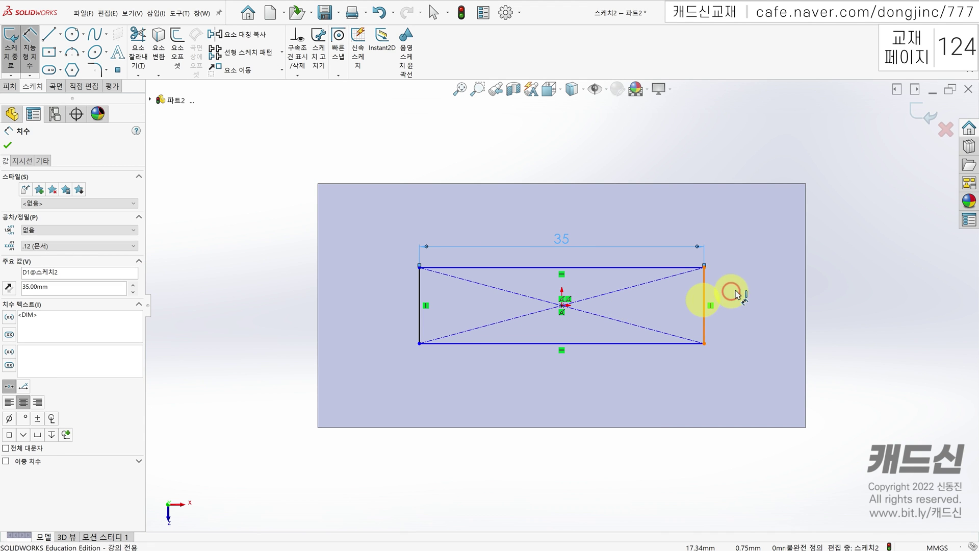
click(705, 302)
click(867, 291)
text(15)
key(Return)
key(Escape)
Step: Start an extruded cut from the 35 × 15 mm rectangle with a blind depth of 5 mm
click(9, 86)
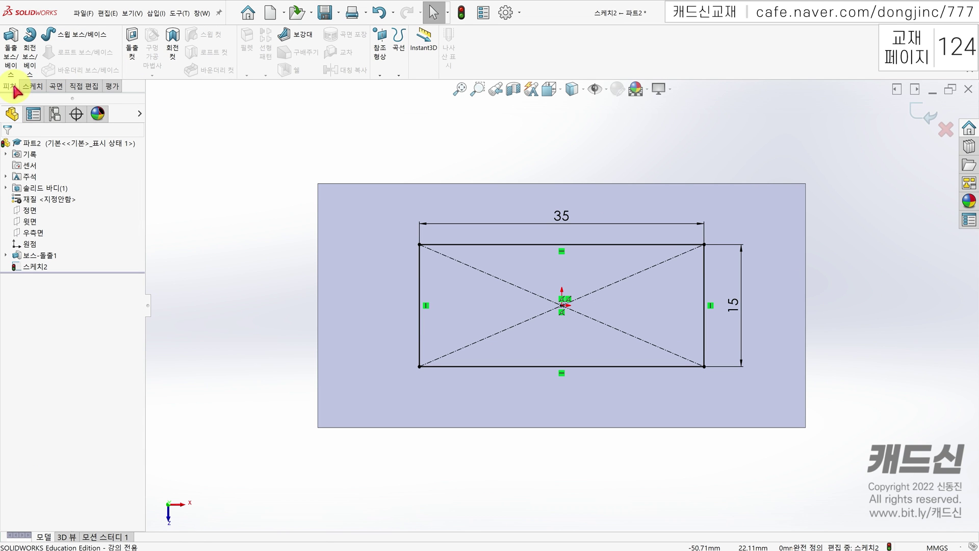
click(134, 39)
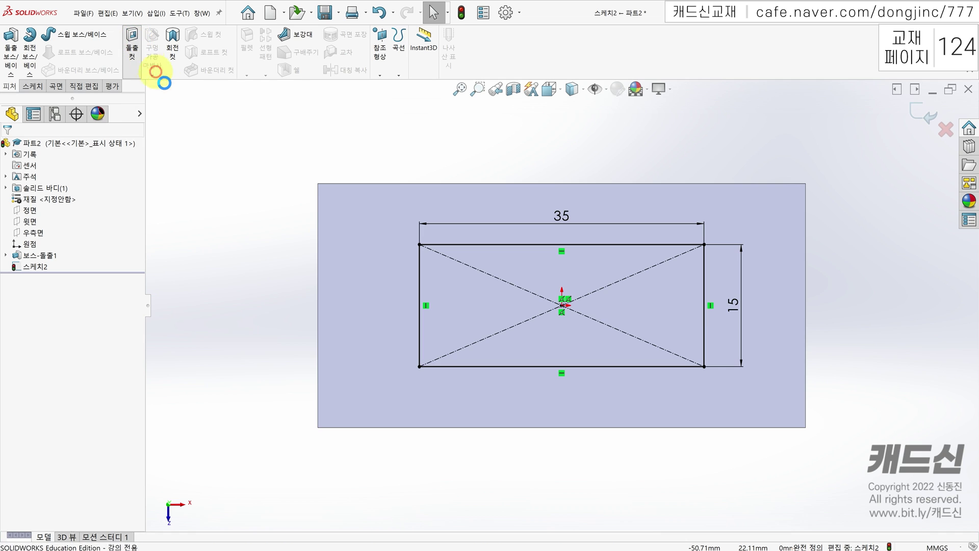
click(30, 319)
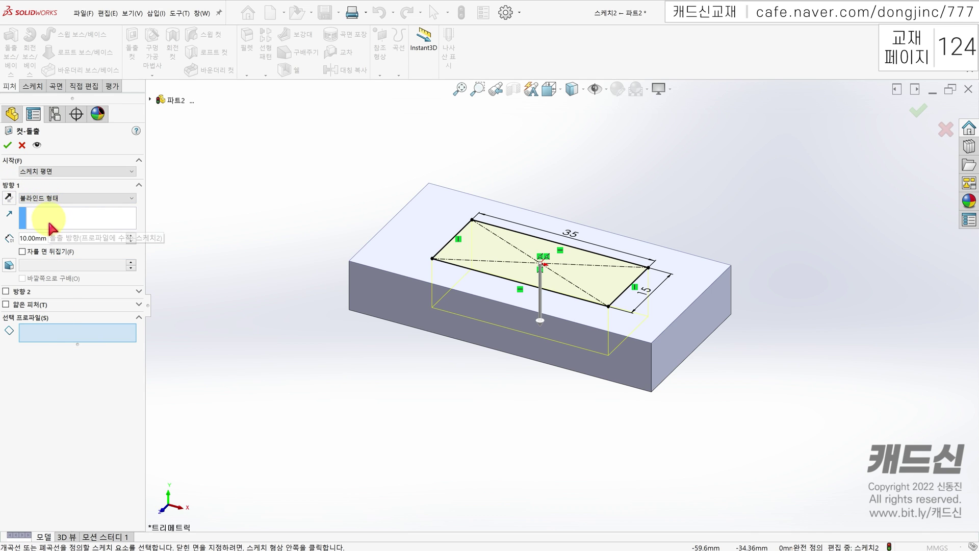
drag(57, 241, 18, 241)
text(5)
click(198, 251)
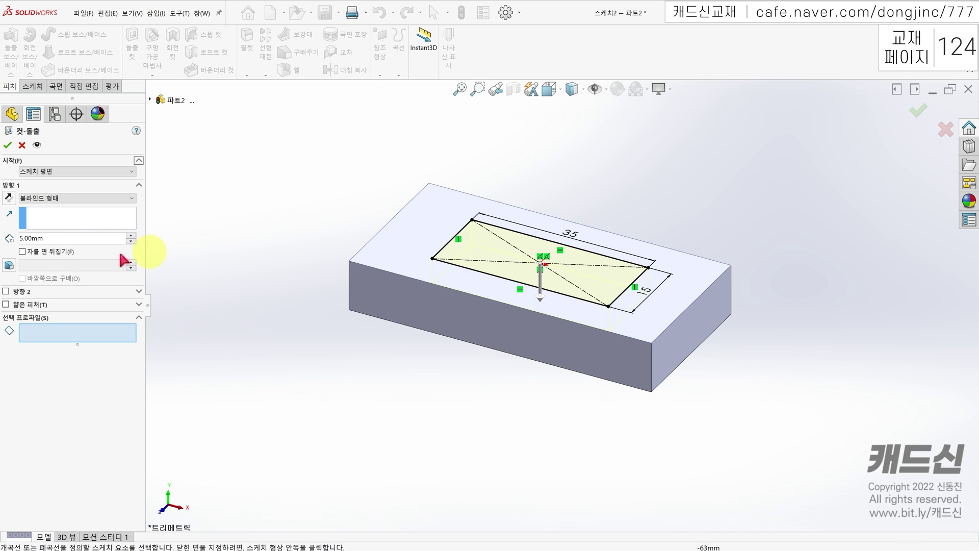
Step: Add a 30° inward draft to the pocket cut and finish the feature
click(9, 265)
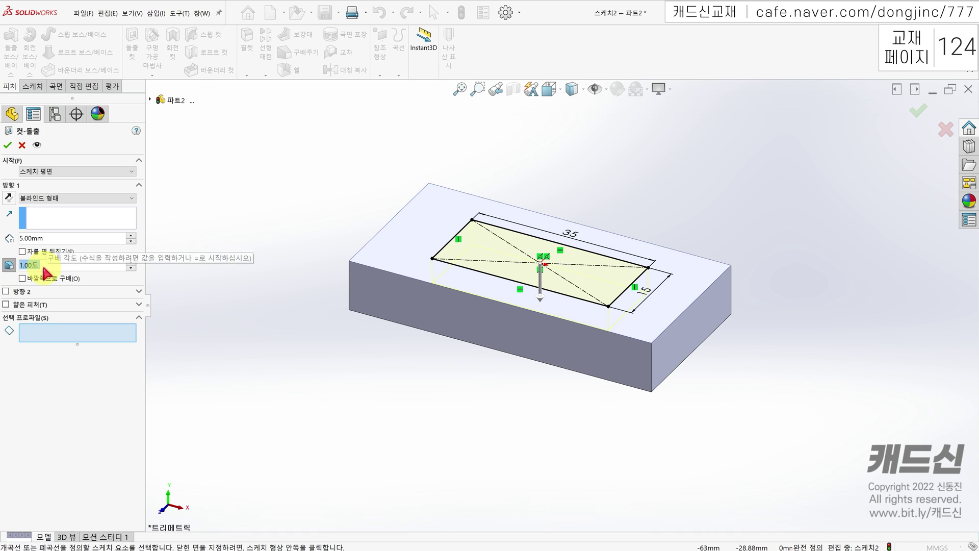
text(30)
key(Return)
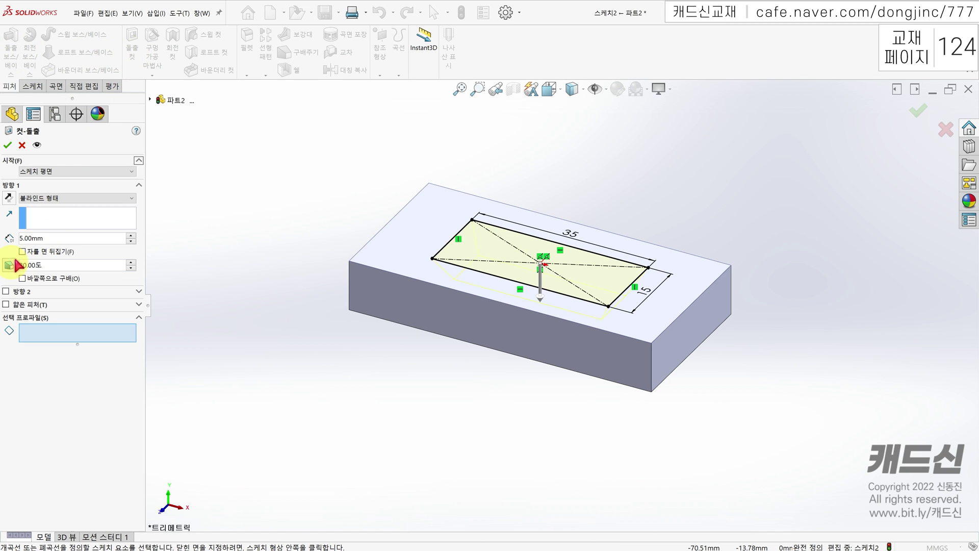
middle_drag(494, 396, 531, 319)
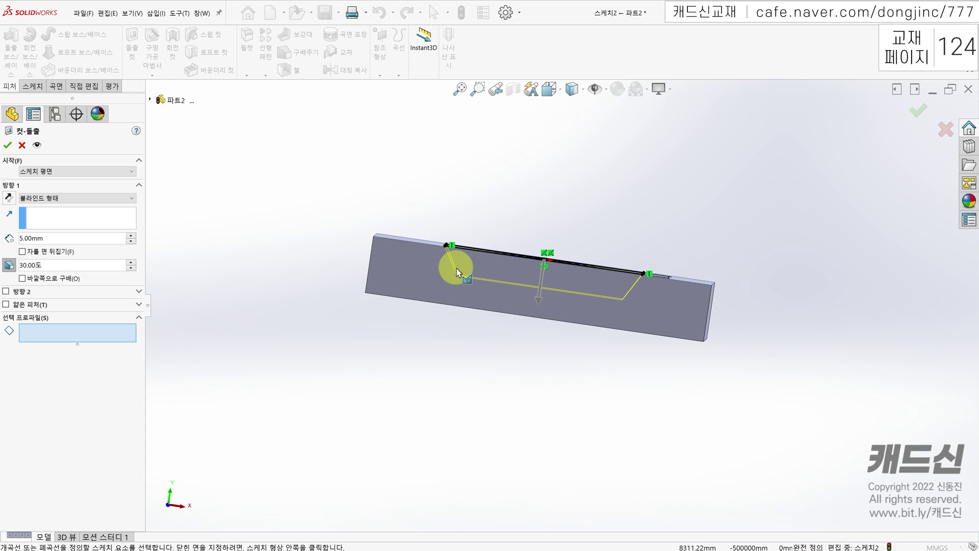
mouse_move(631, 296)
middle_down()
mouse_move(583, 245)
mouse_move(523, 292)
mouse_move(366, 255)
mouse_move(430, 263)
middle_up()
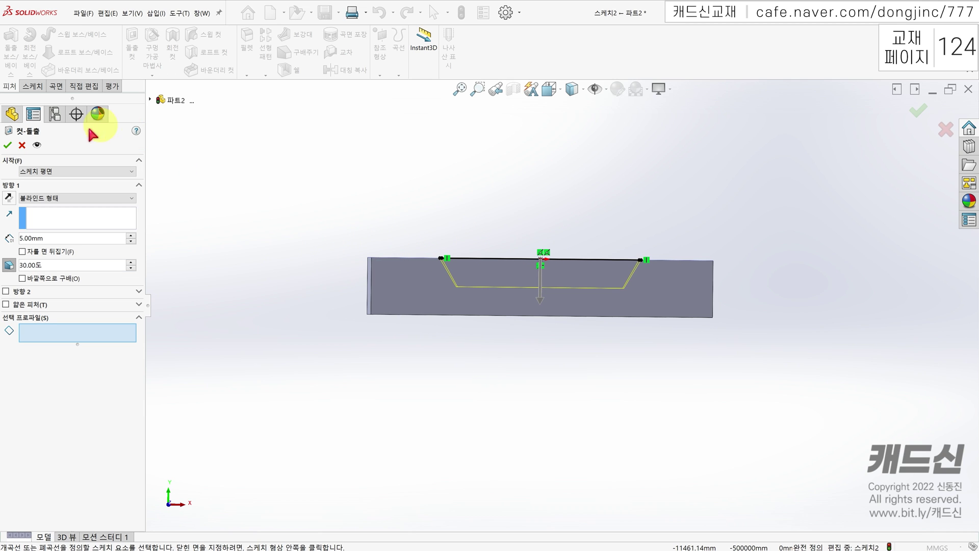
click(8, 146)
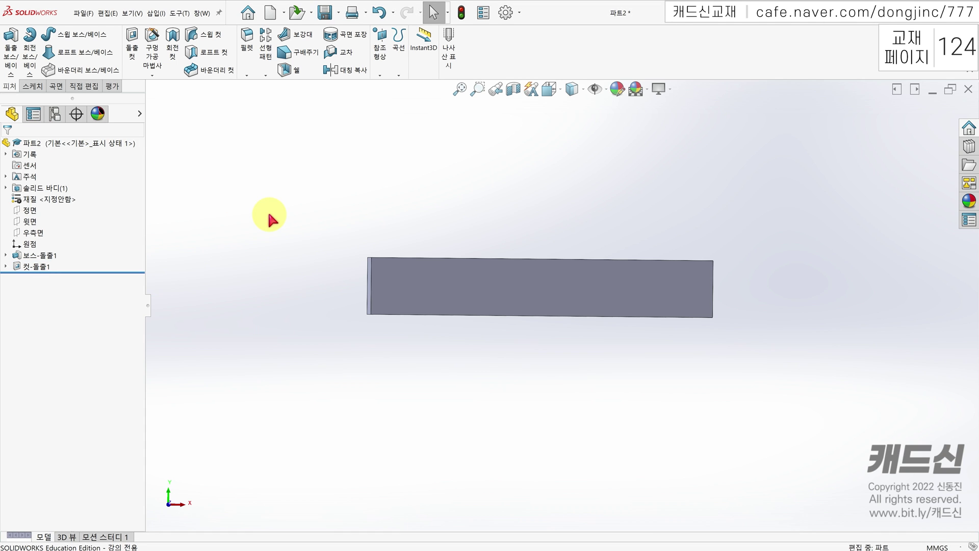
Step: Start a Draft feature with a 20° angle and the block's top face as the neutral plane
key(ctrl+7)
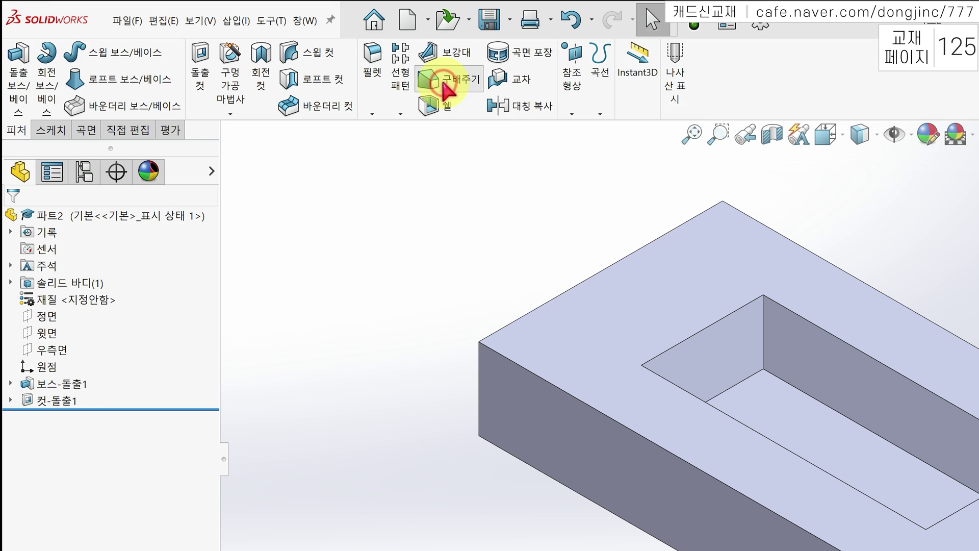
click(444, 85)
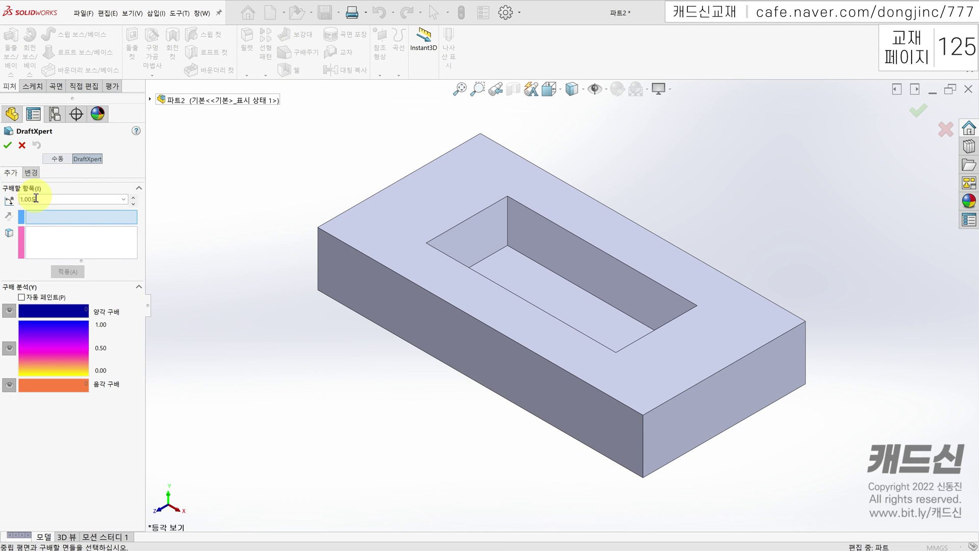
drag(43, 199, 7, 201)
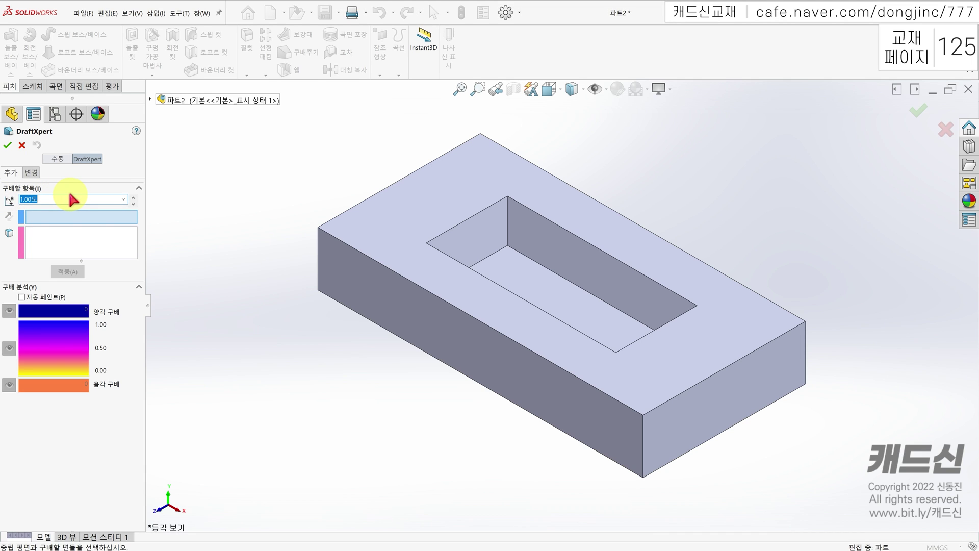
text(20)
click(66, 217)
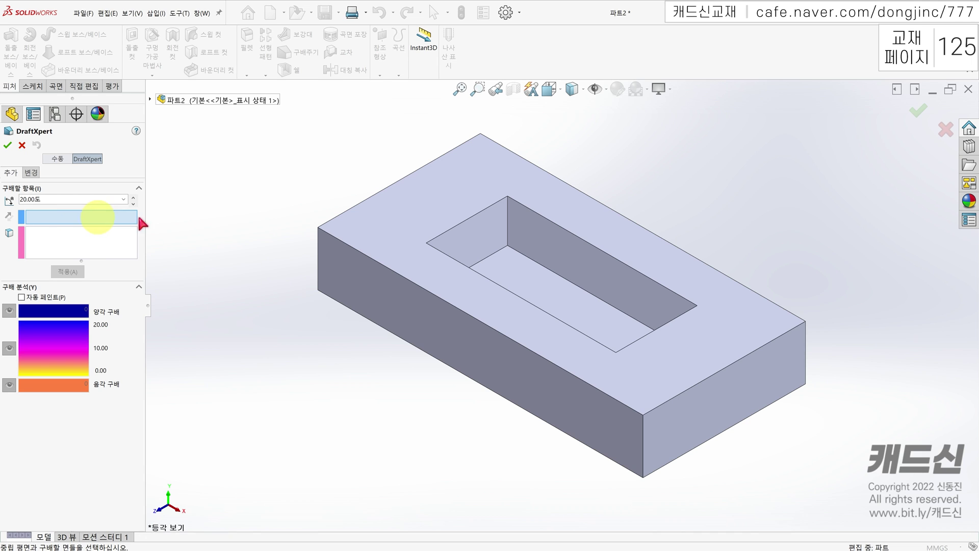
click(424, 271)
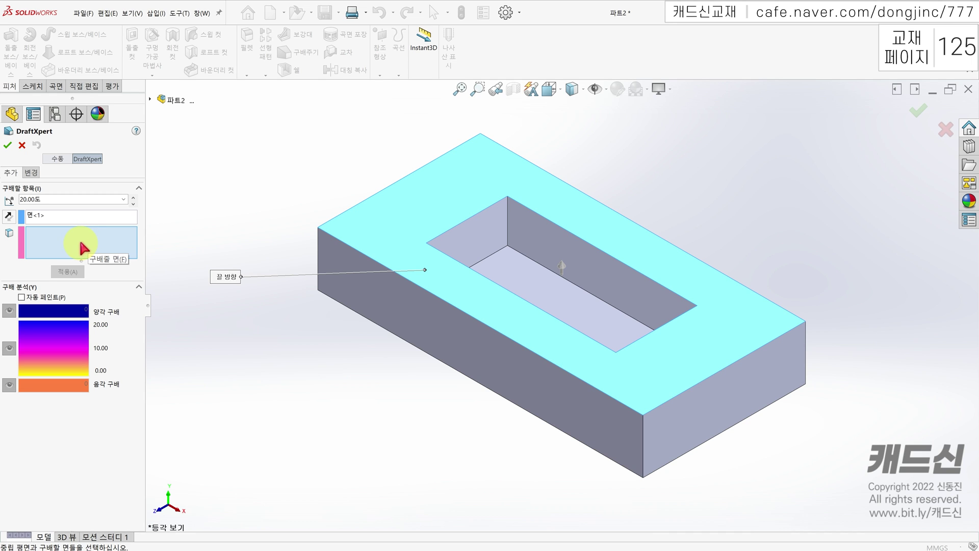
Step: Choose the block's two short end faces as the faces to draft and complete the draft
click(717, 407)
middle_drag(269, 186, 344, 148)
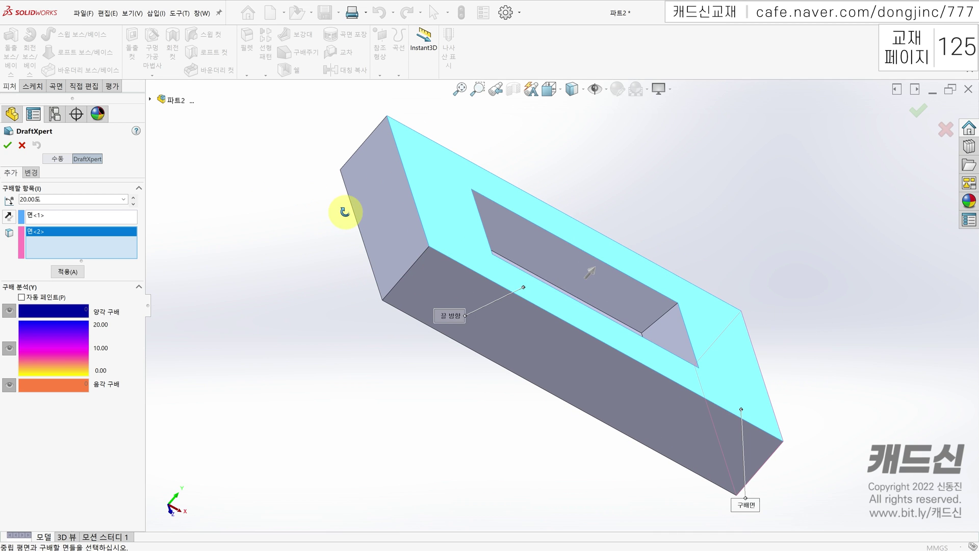
click(394, 203)
middle_drag(400, 360, 328, 310)
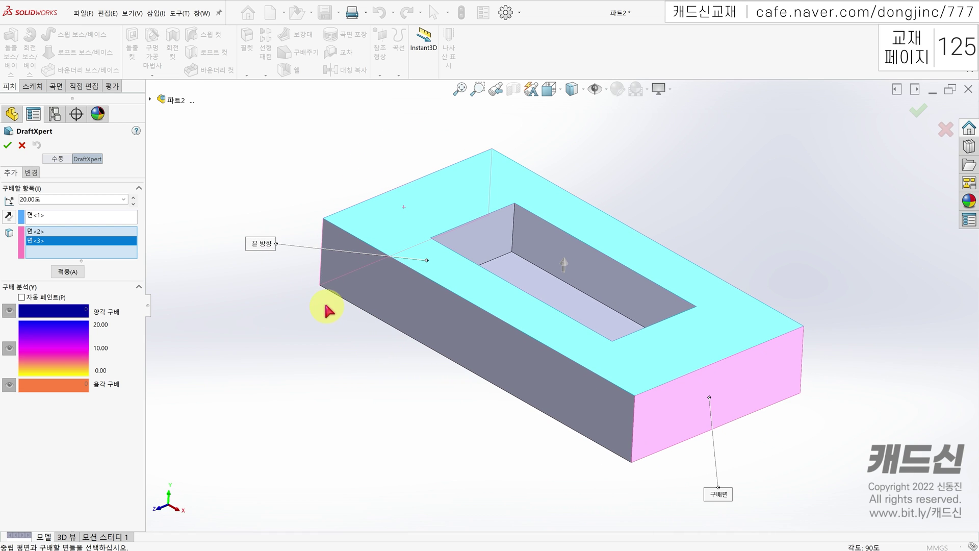
click(8, 147)
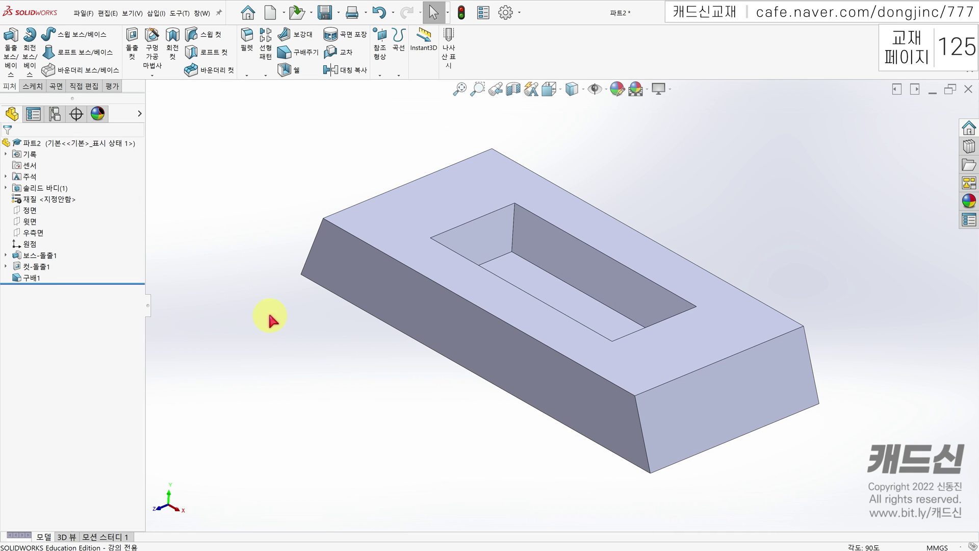
Step: Examine the slope of the drafted end faces in the front view
click(390, 232)
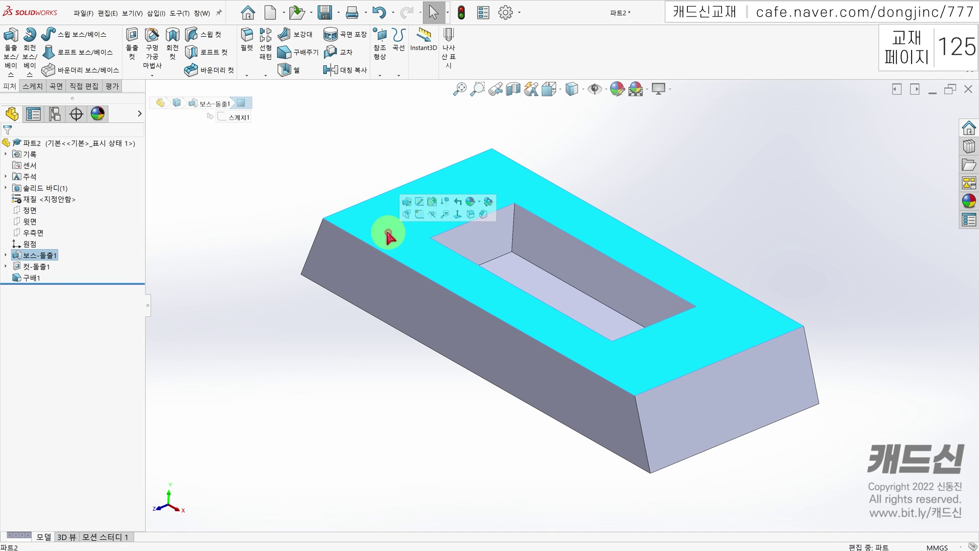
key(ctrl+1)
drag(777, 239, 778, 380)
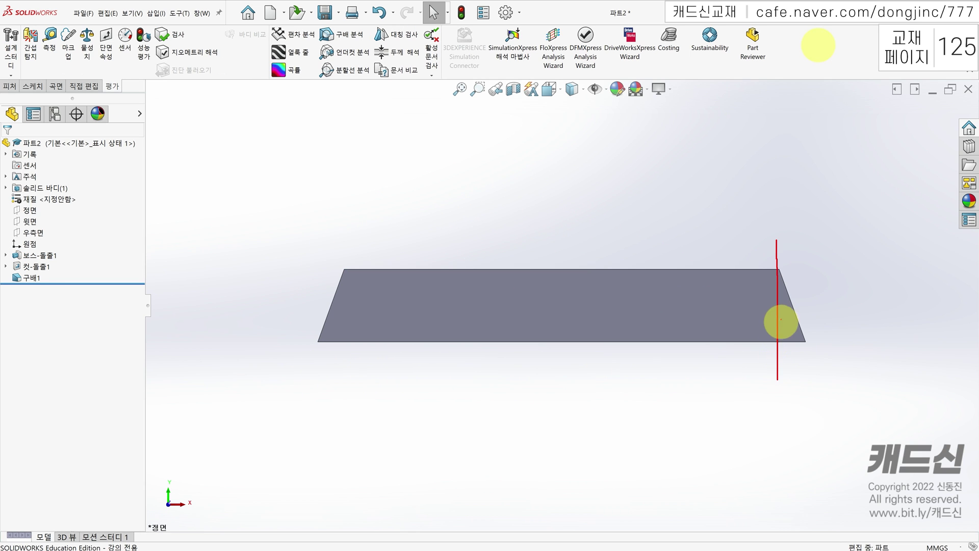
mouse_move(781, 316)
mouse_down()
mouse_move(794, 314)
mouse_move(787, 338)
mouse_up()
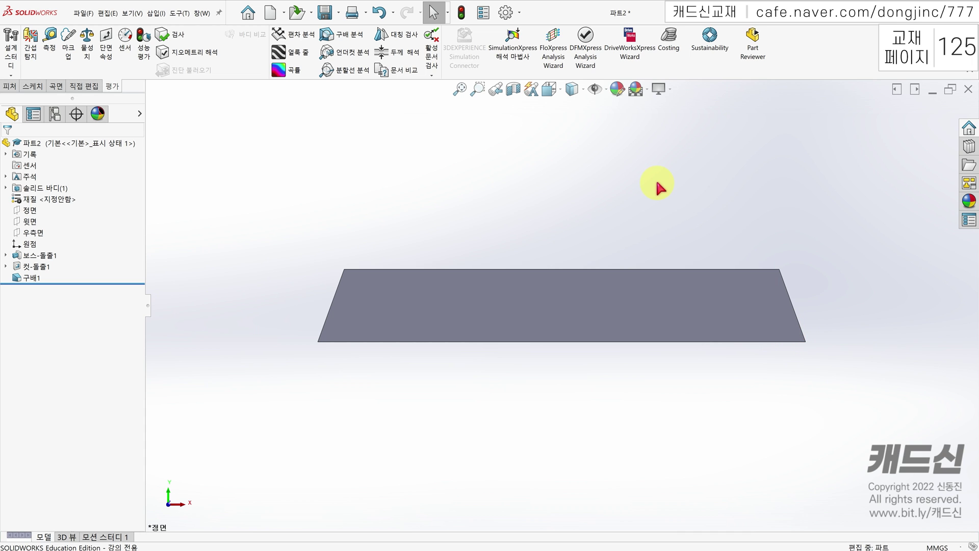
Step: Round the block's four slanted corner edges with a 5 mm fillet
key(ctrl+7)
drag(35, 278, 45, 271)
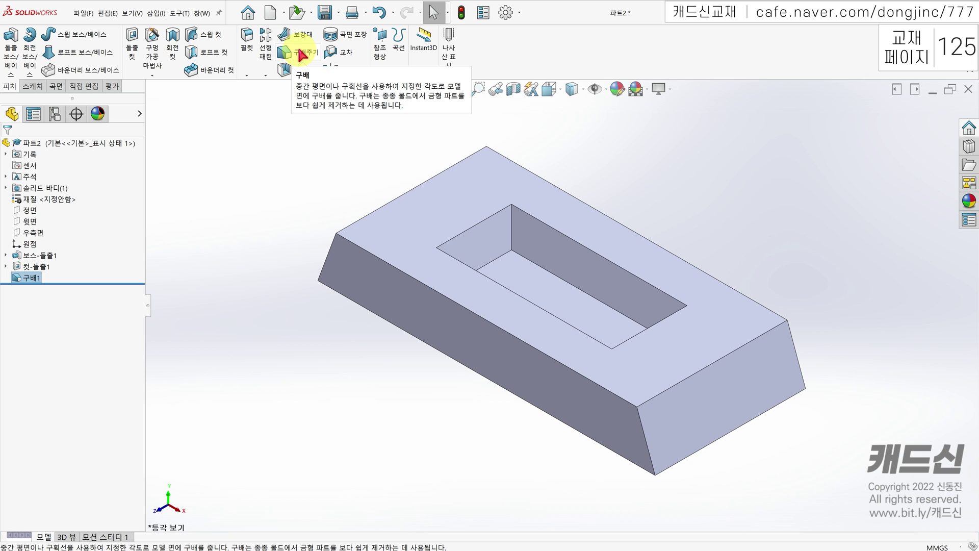
click(249, 41)
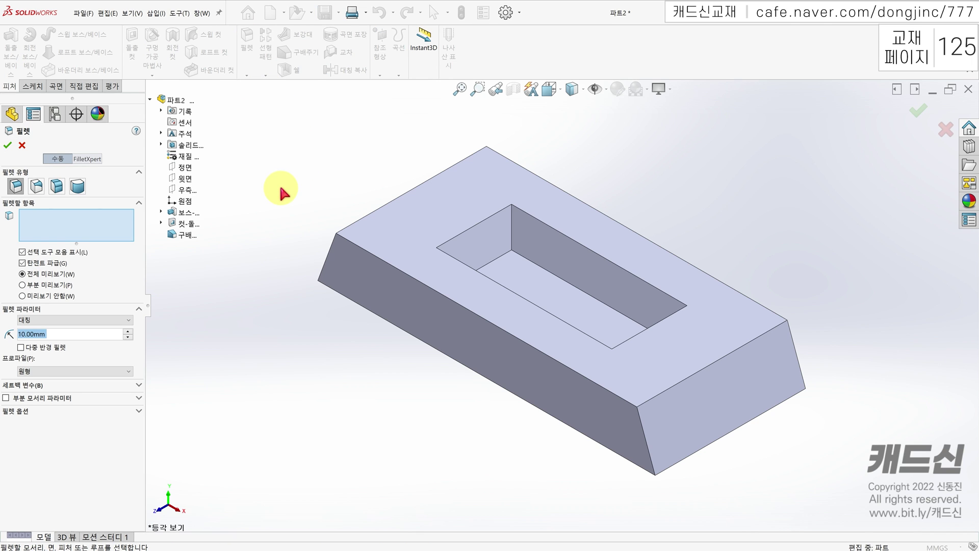
text(5)
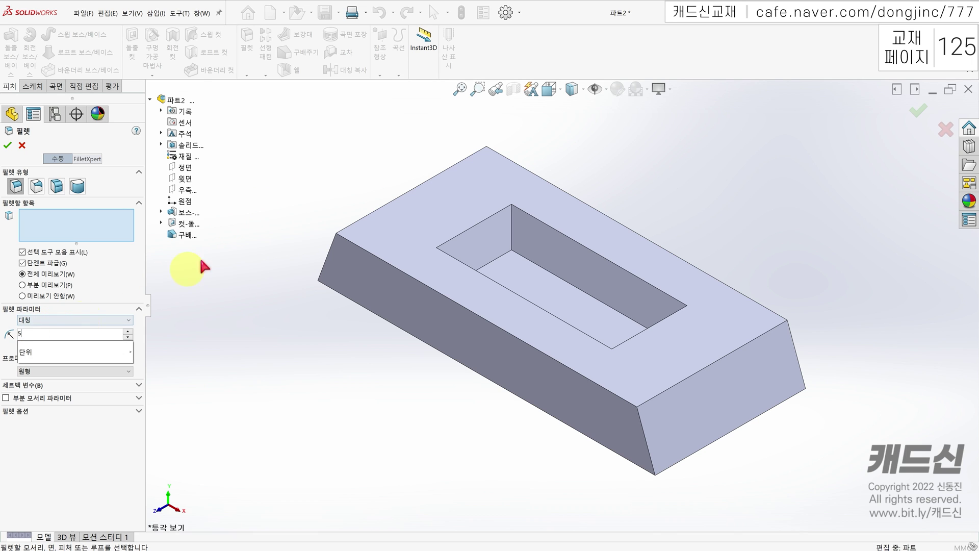
click(336, 313)
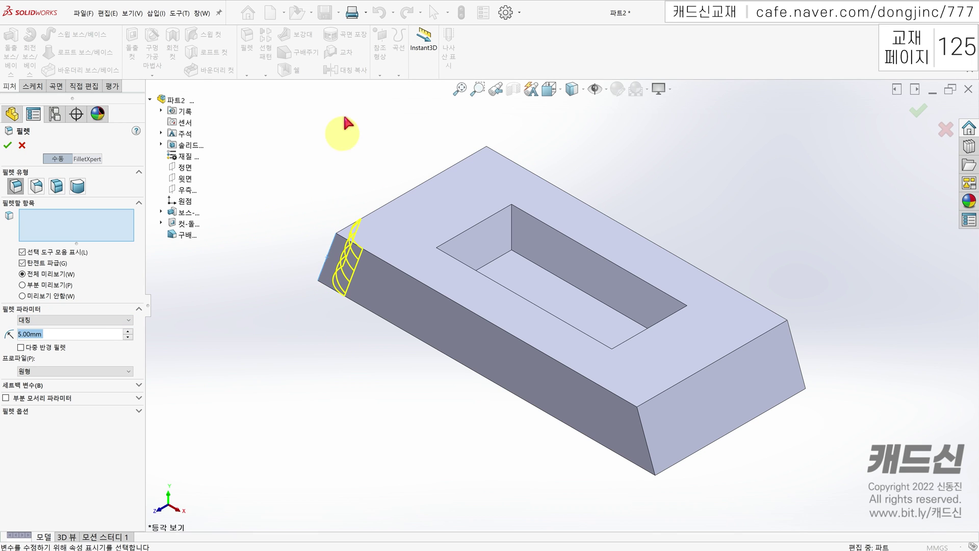
click(486, 154)
drag(732, 175, 896, 422)
click(646, 431)
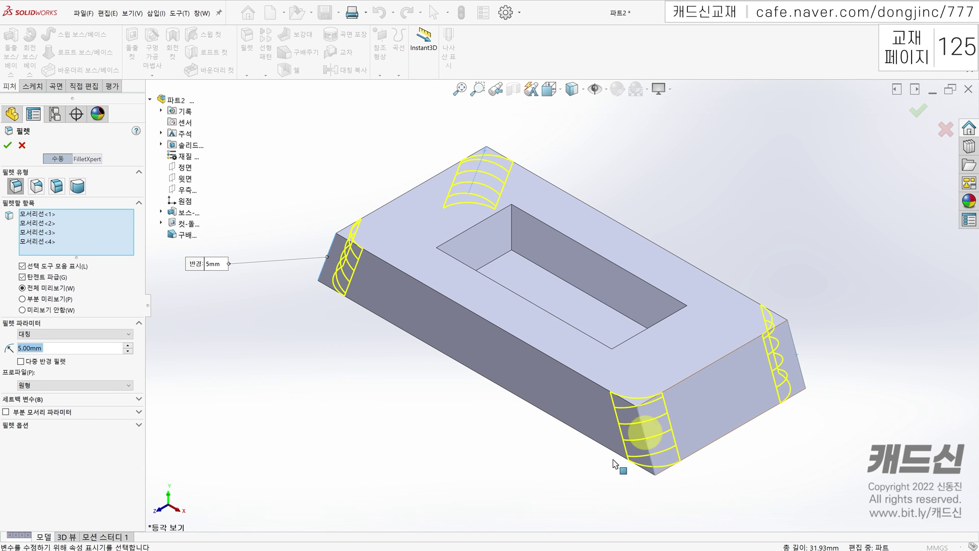
click(13, 146)
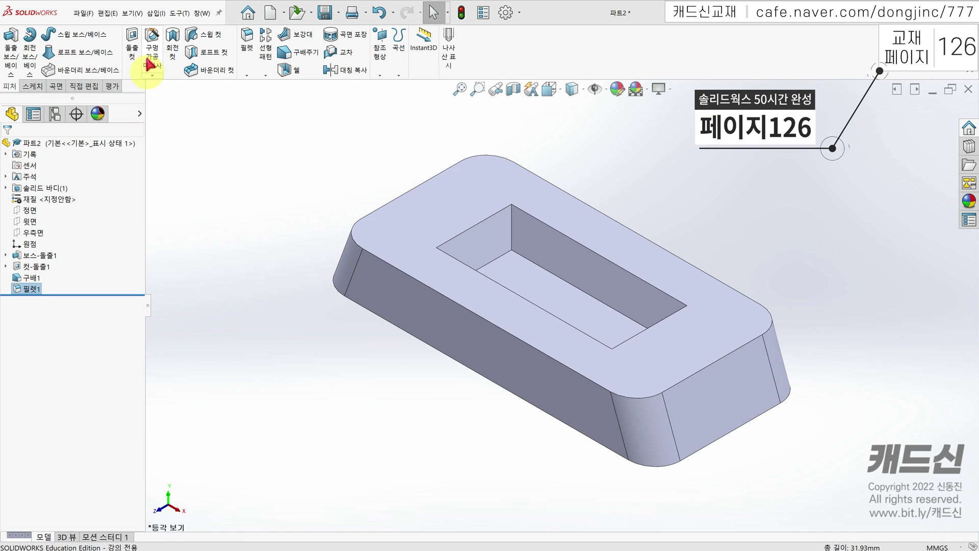
Step: Start a KS M3 through-all counterbore hole for socket head bolts and choose the block's top face for placement
click(152, 40)
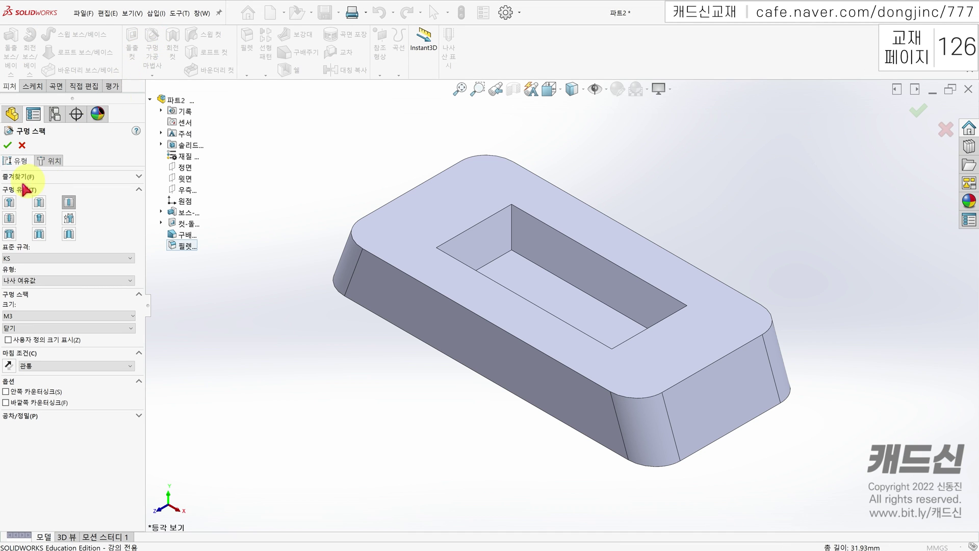
click(10, 202)
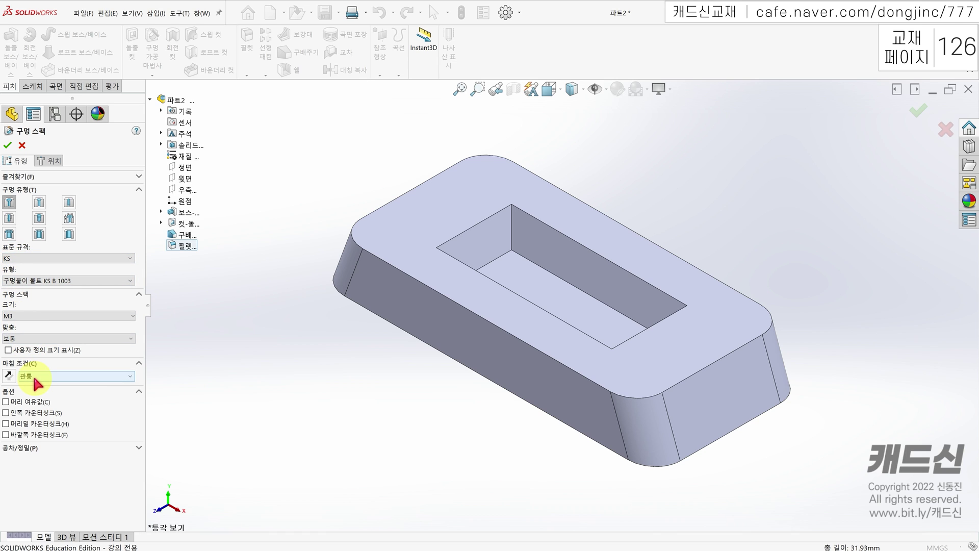
click(49, 161)
click(433, 217)
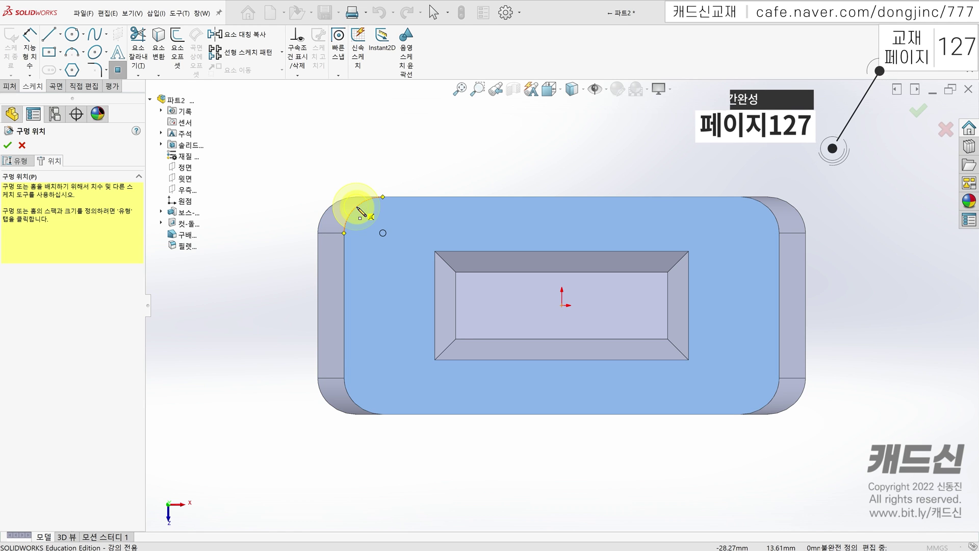
Step: Place four hole points on the top face at the centres of its rounded corner arcs
click(383, 233)
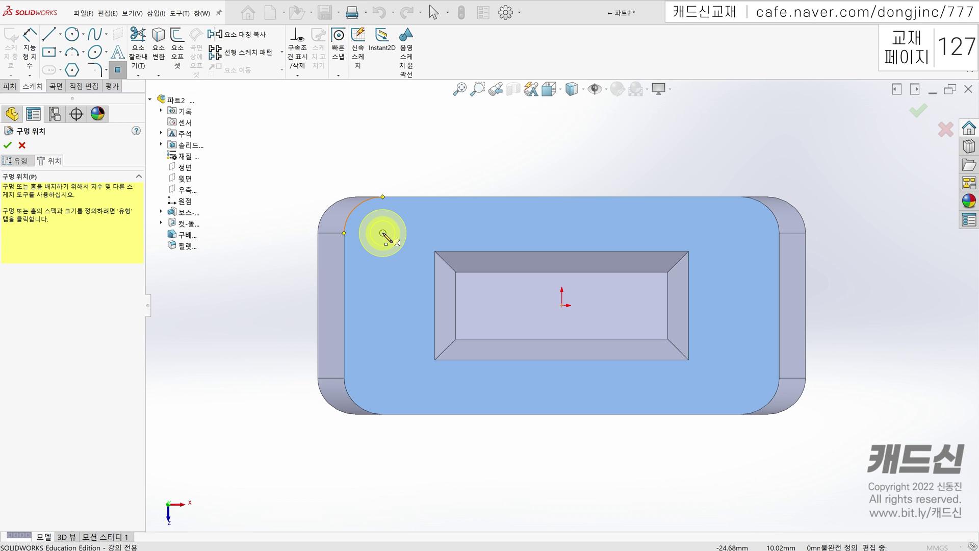
click(361, 398)
click(775, 403)
click(741, 378)
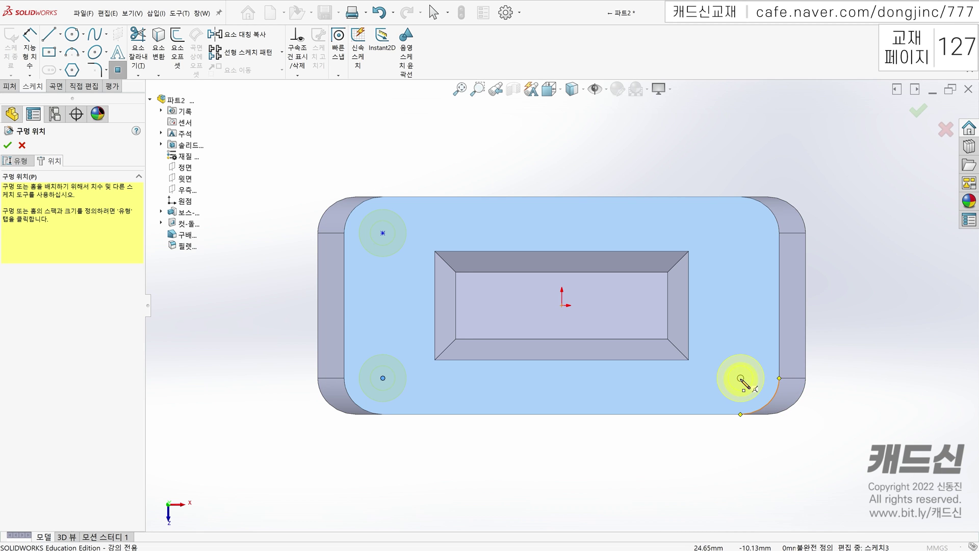
click(741, 232)
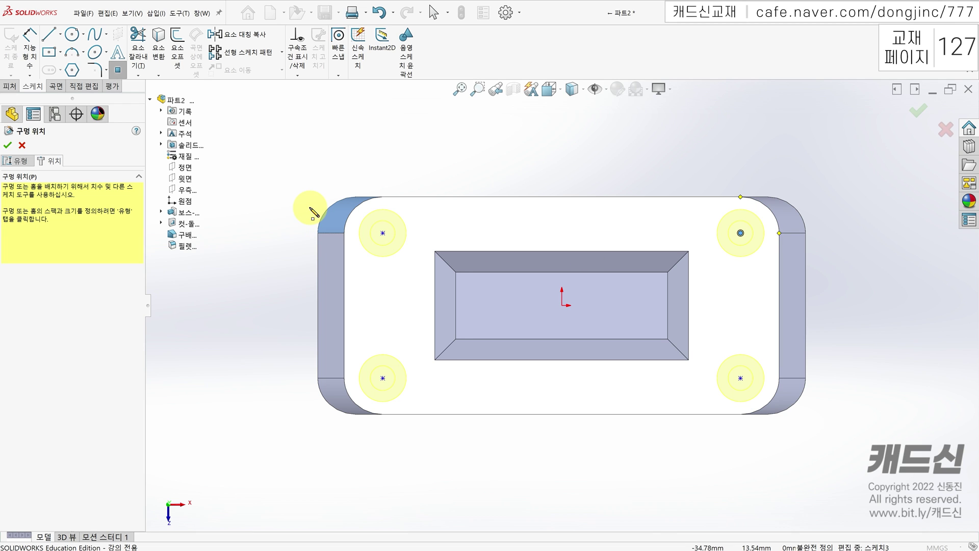
key(Escape)
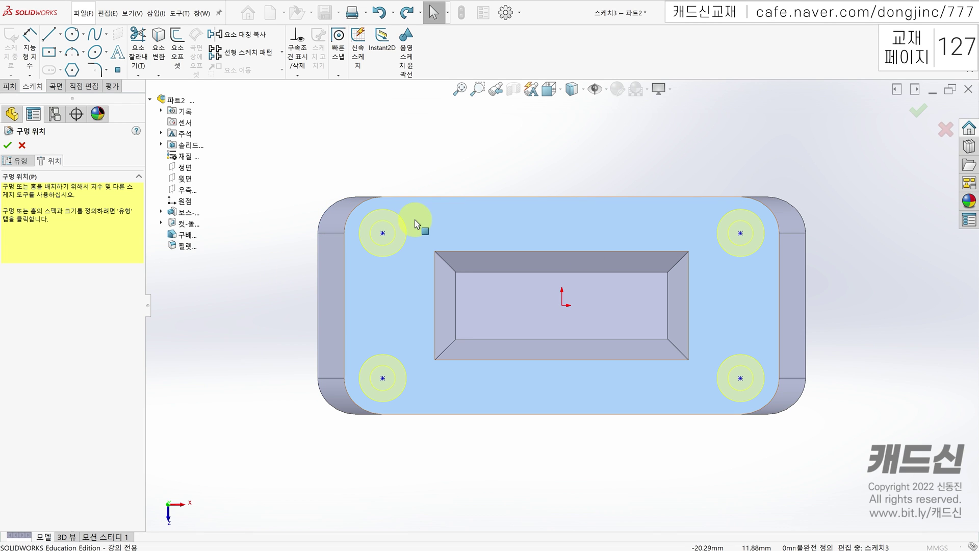
Step: Make the two hole points at the block's left end concentric with their rounded corner edges
click(382, 234)
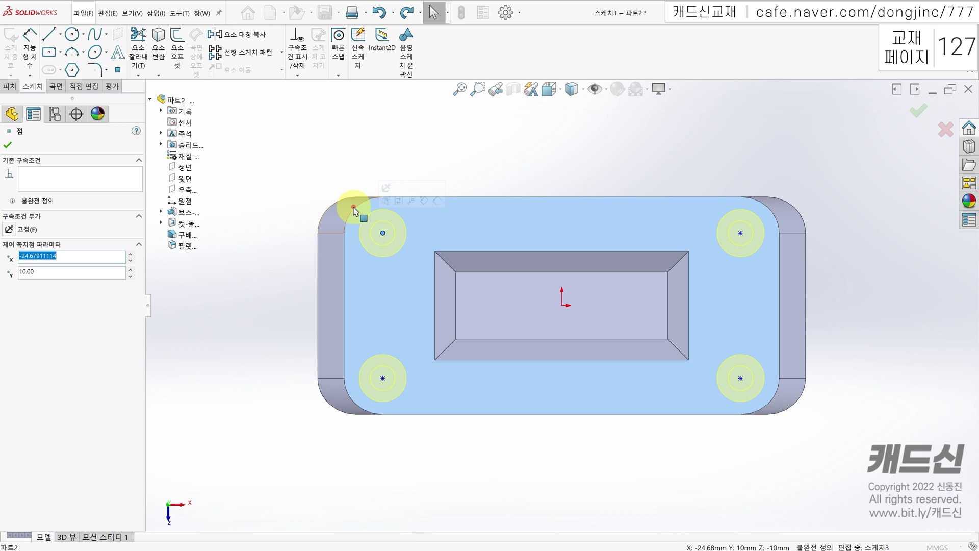
ctrl+click(355, 208)
click(12, 272)
click(274, 367)
click(351, 397)
ctrl+click(382, 378)
click(10, 272)
click(622, 448)
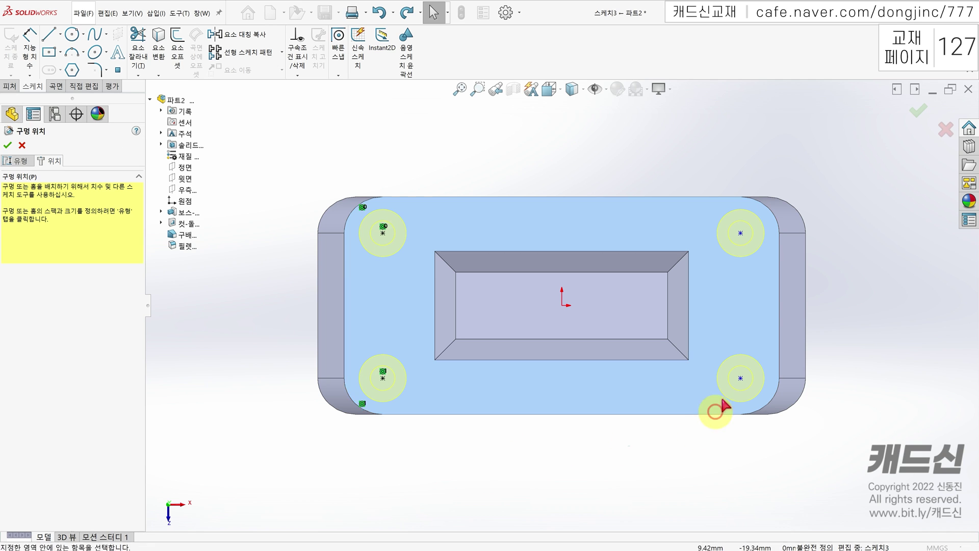
Step: Make the two hole points at the block's right end concentric with their corner arcs and complete the counterbore holes
click(741, 379)
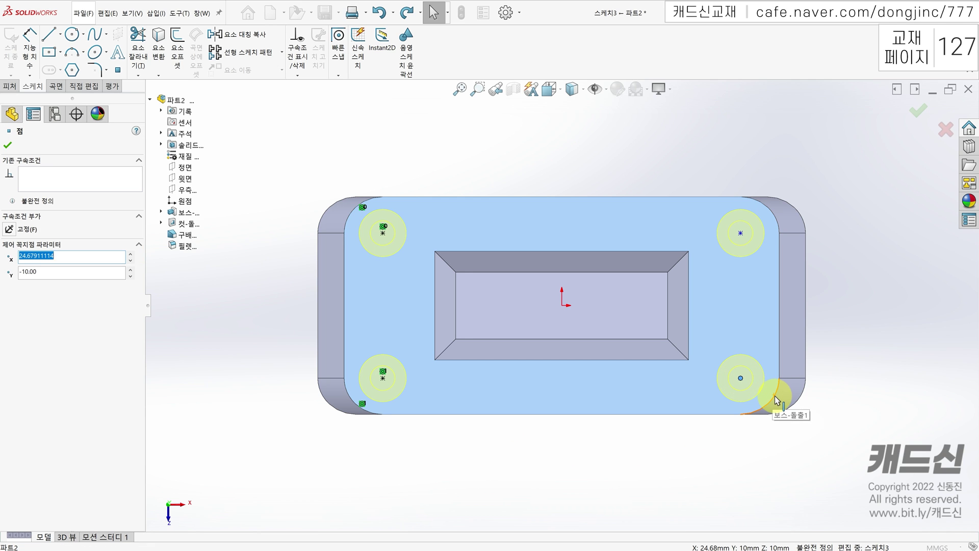
ctrl+click(776, 400)
click(10, 272)
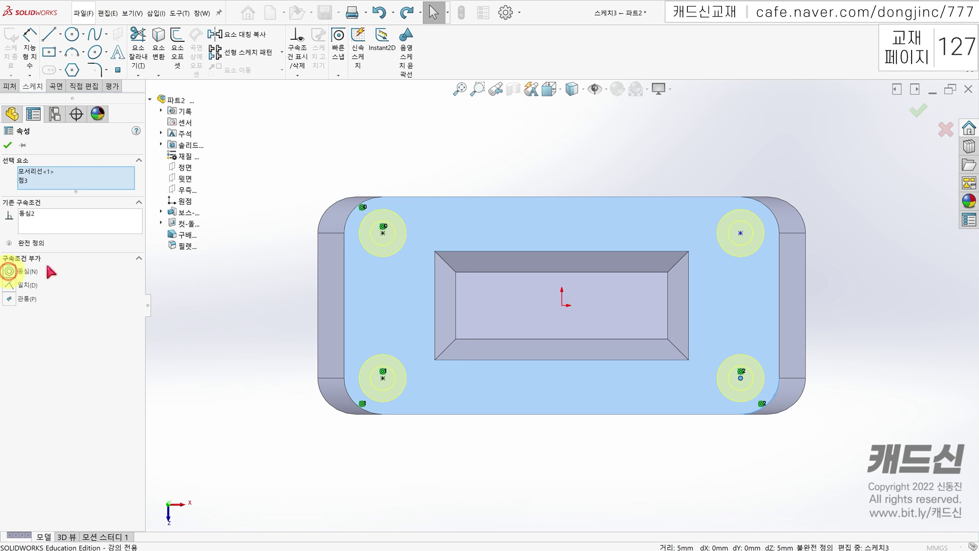
click(728, 171)
click(760, 223)
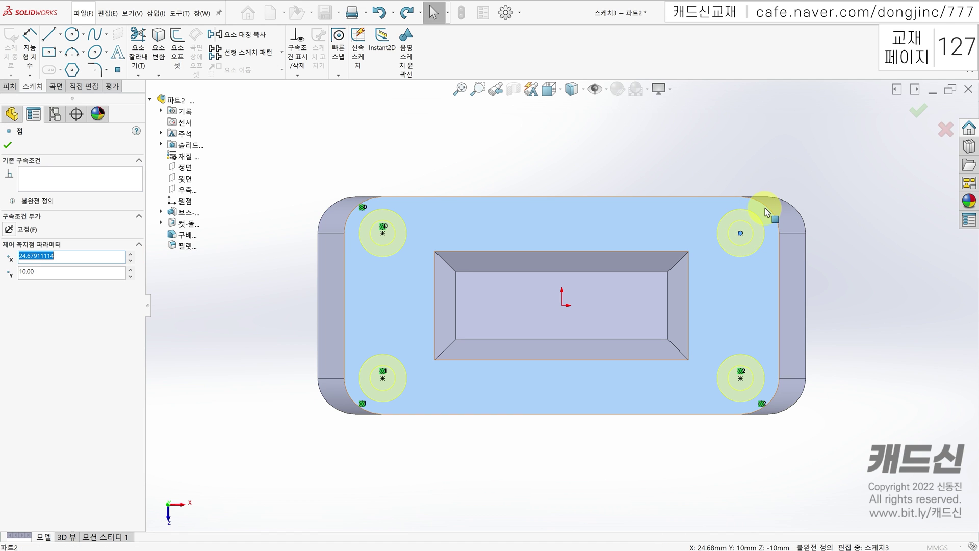
ctrl+click(767, 206)
click(21, 270)
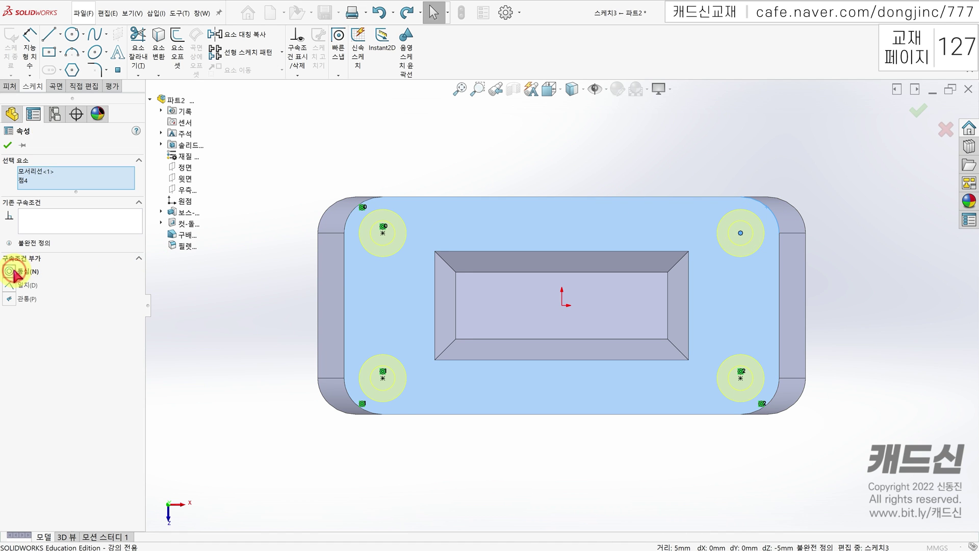
click(321, 185)
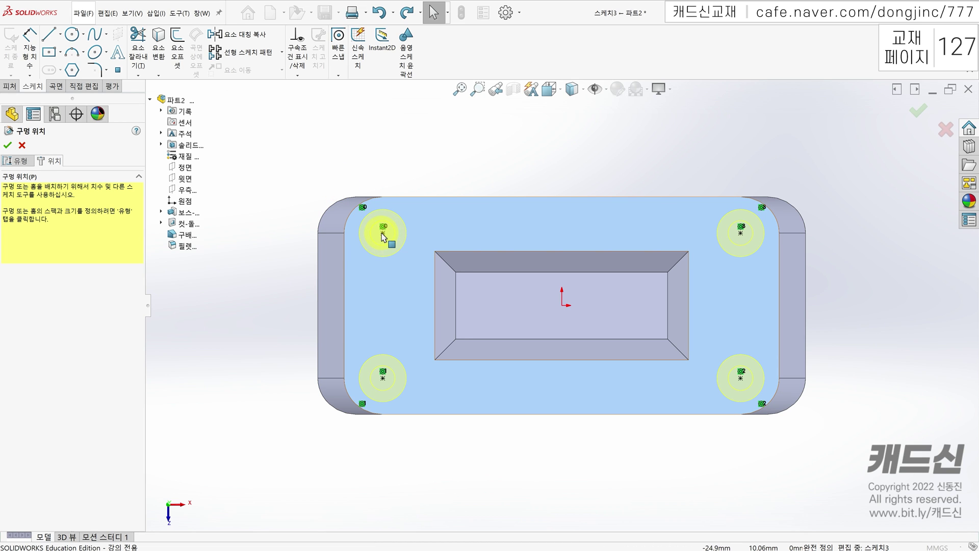
click(9, 148)
middle_drag(253, 216, 240, 99)
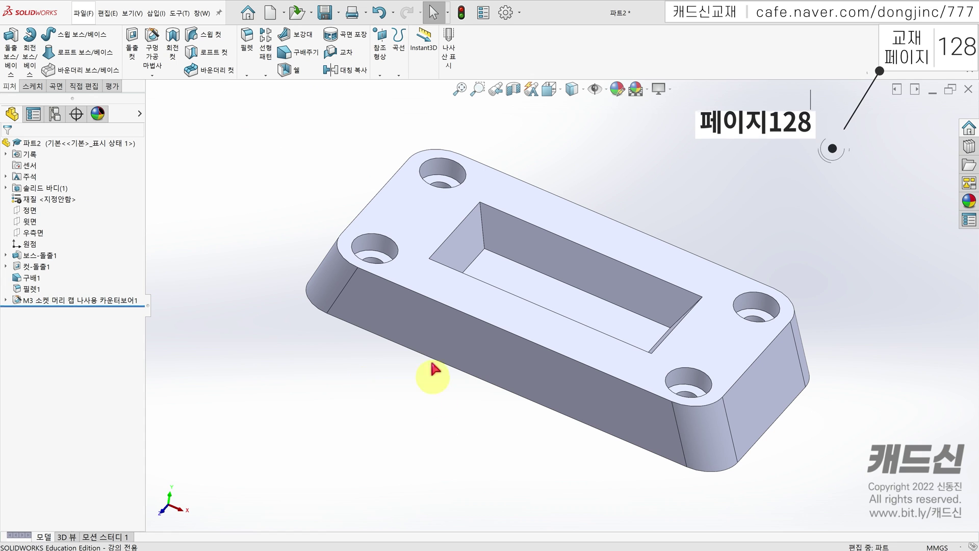
Step: Sketch a center rectangle about 26.4 × 7.3 mm on the block's long front face, centred on the origin
click(444, 343)
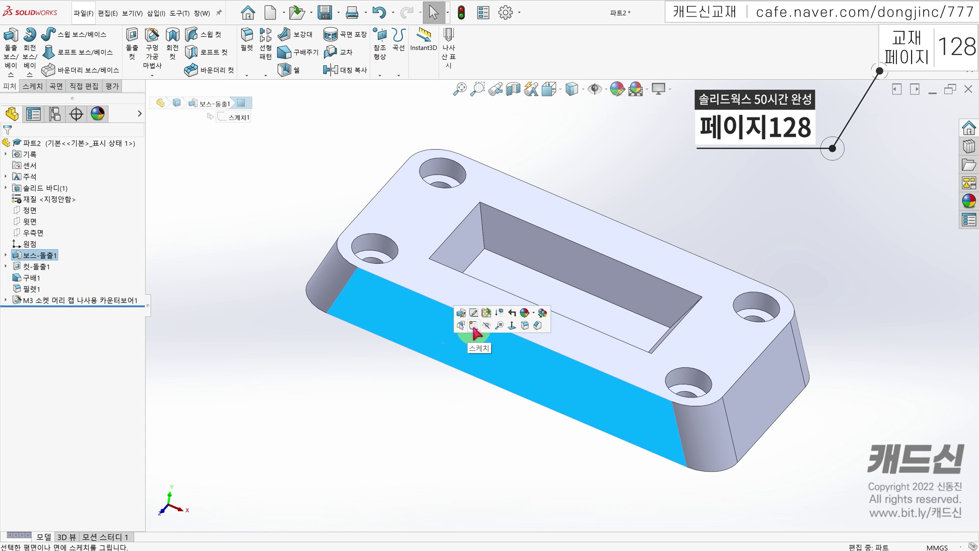
middle_drag(449, 344, 473, 328)
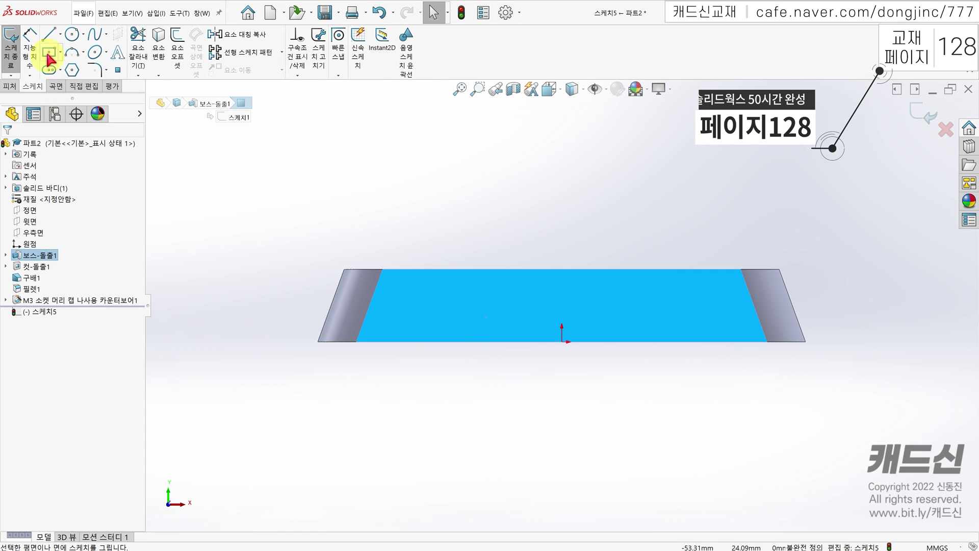
click(49, 53)
click(561, 341)
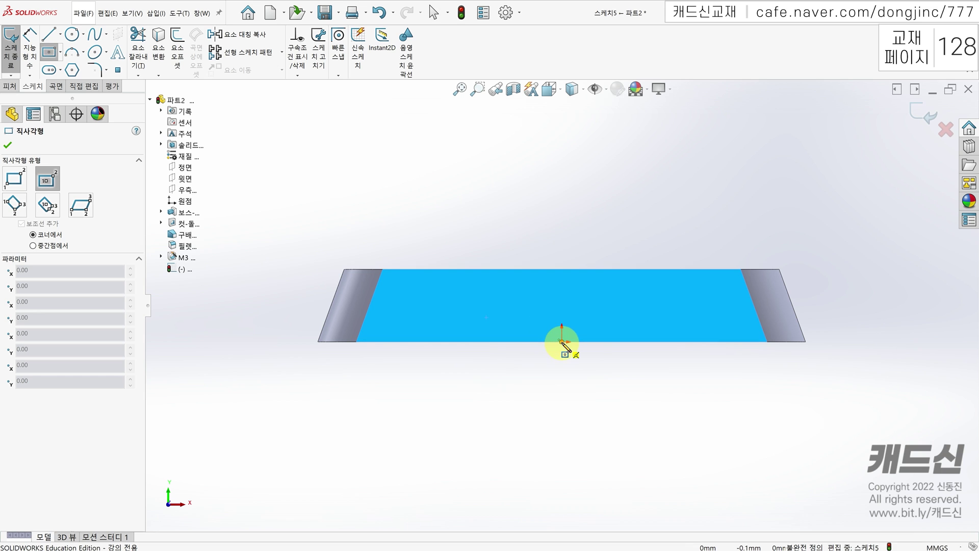
click(658, 314)
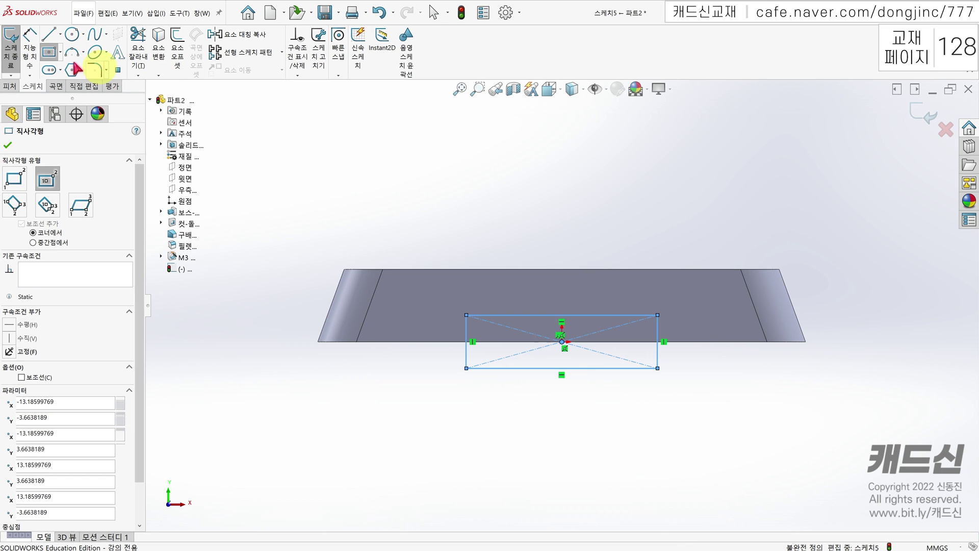
Step: Dimension the rectangle to 30 mm wide and 6 mm high
click(30, 35)
click(560, 368)
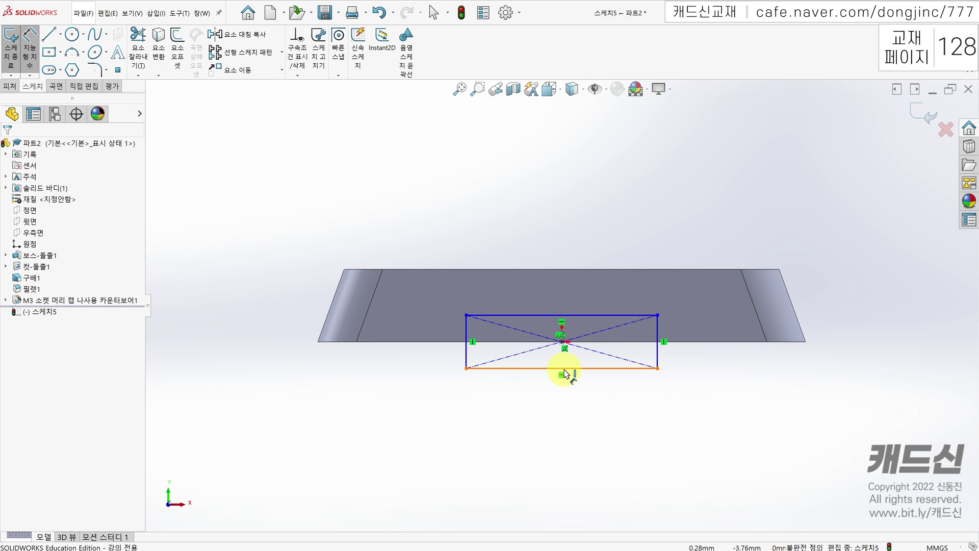
click(560, 396)
text(30)
key(Return)
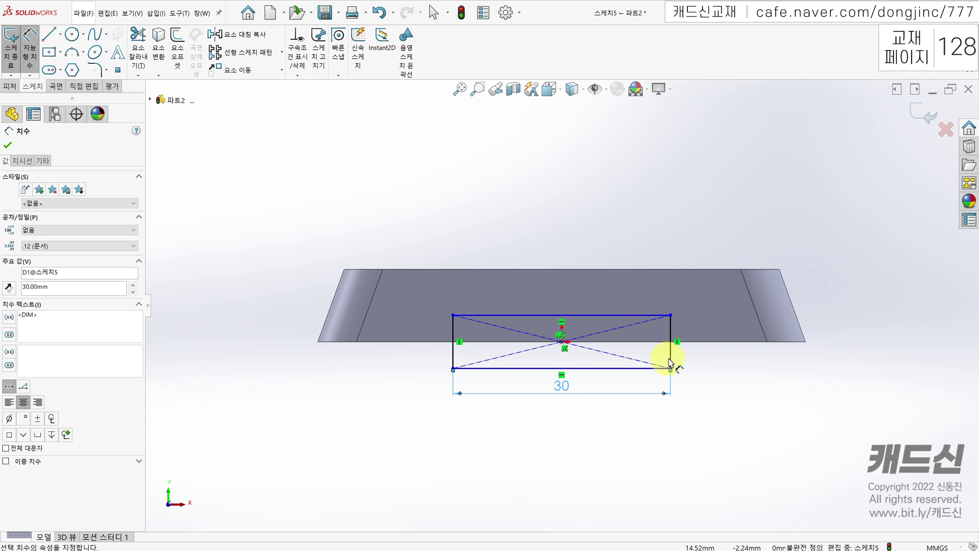
click(672, 360)
click(683, 357)
text(6)
key(Return)
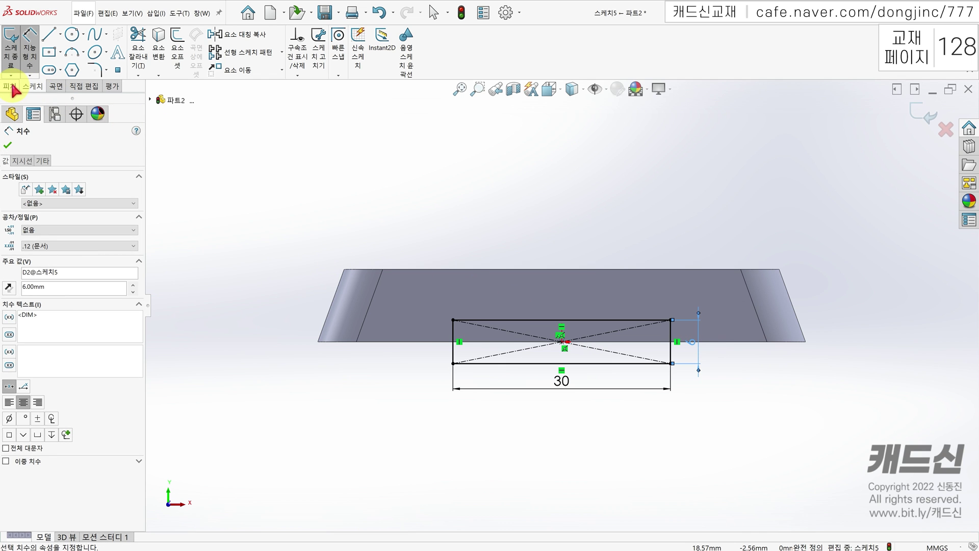
Step: Cut the rectangle through all of the block to form a slot across its underside
click(11, 87)
click(131, 48)
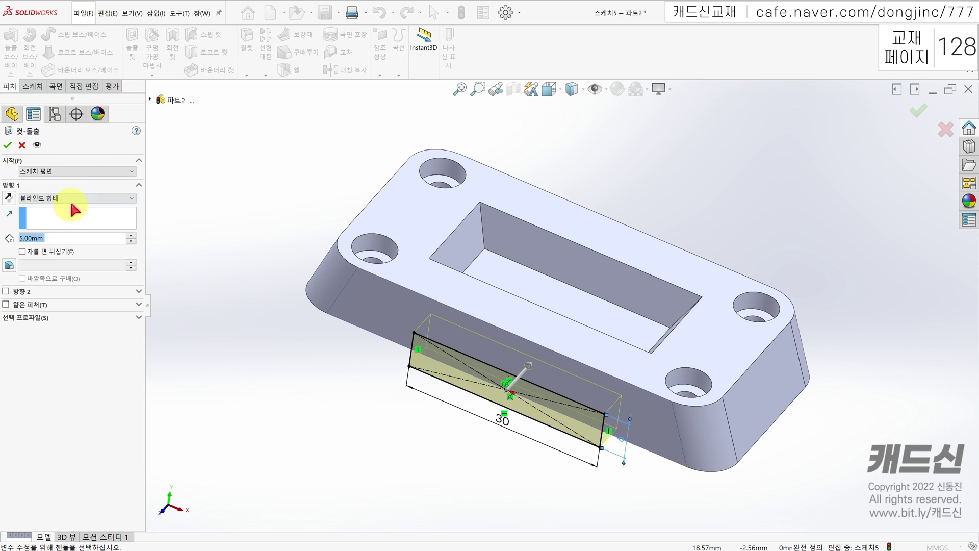
click(77, 199)
click(72, 215)
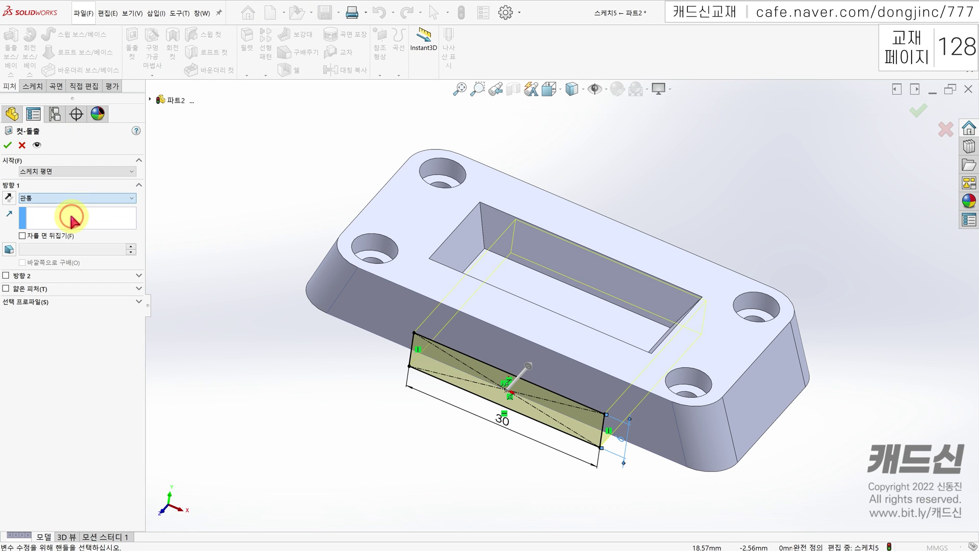
click(8, 145)
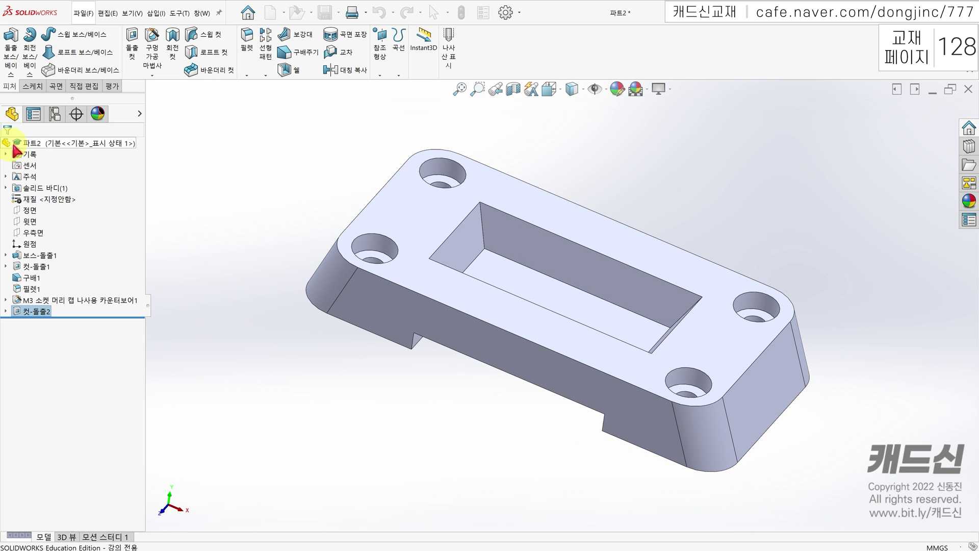
click(277, 351)
Step: Start a Shell feature on the block with a wall thickness of 0.5 mm
key(space)
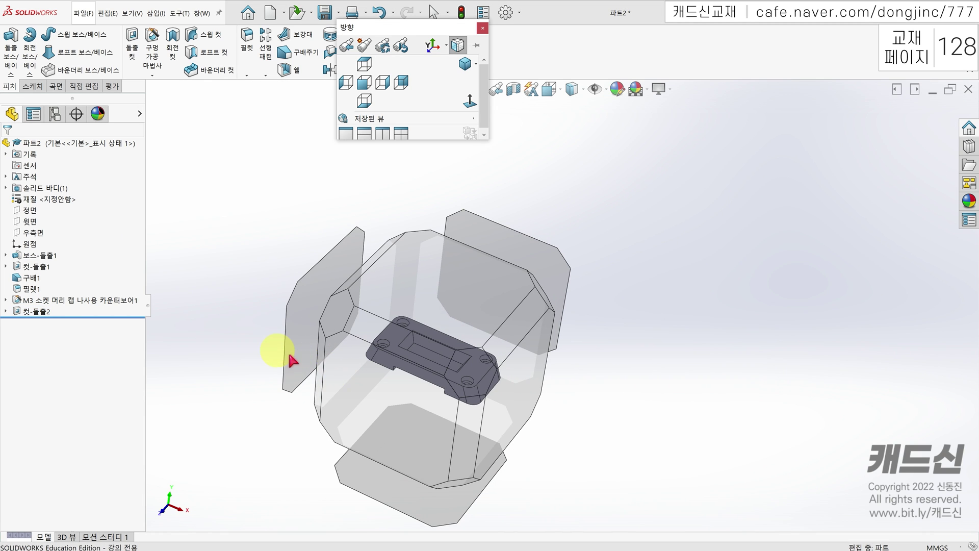
click(458, 489)
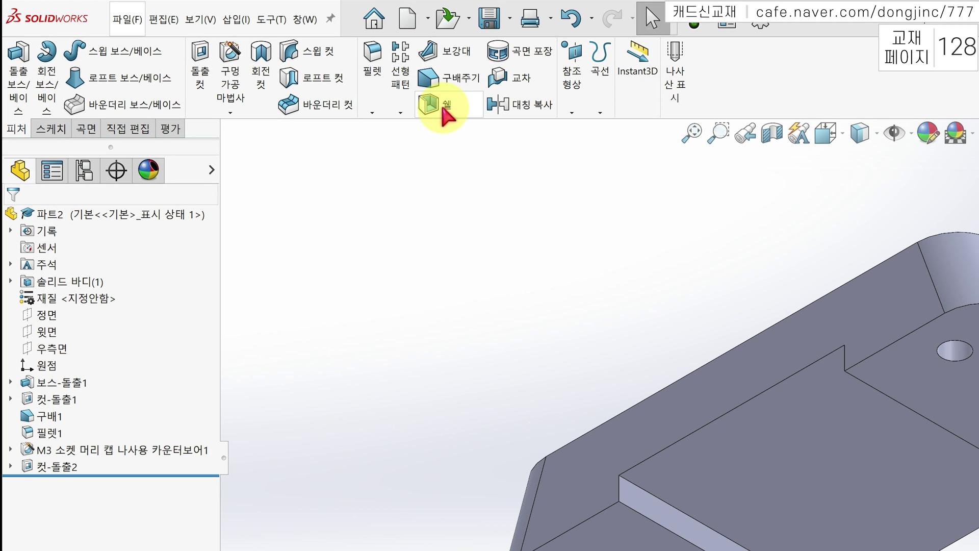
click(443, 108)
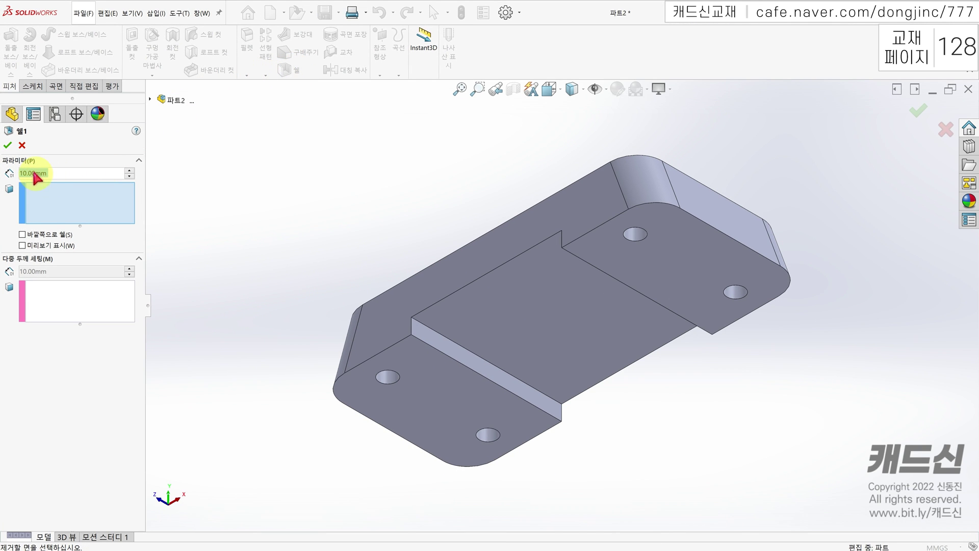
click(60, 170)
drag(57, 173, 9, 173)
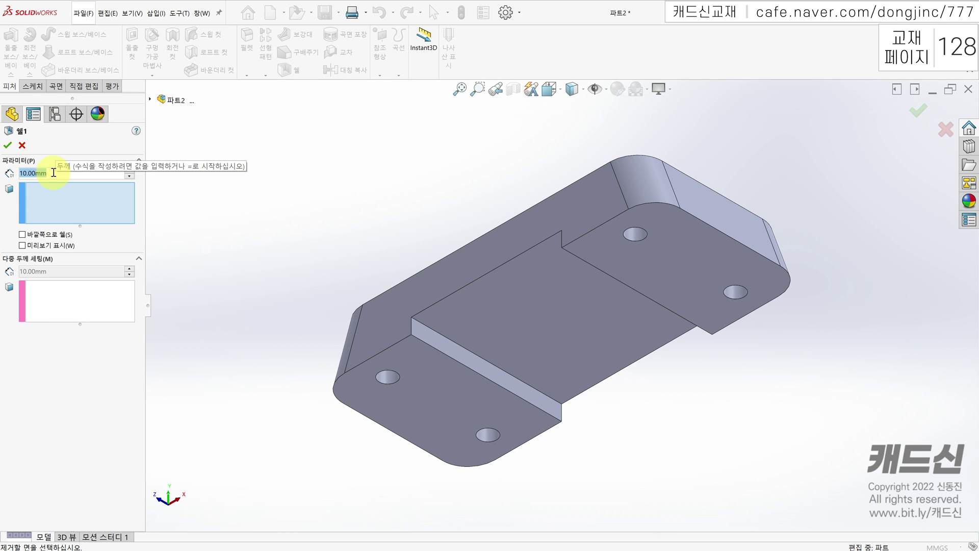
text(0.5)
click(66, 215)
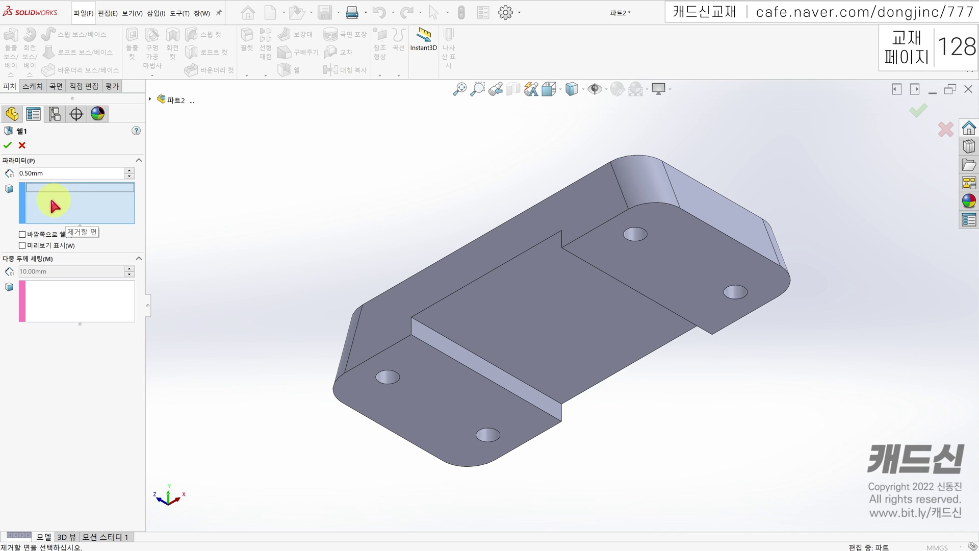
click(64, 199)
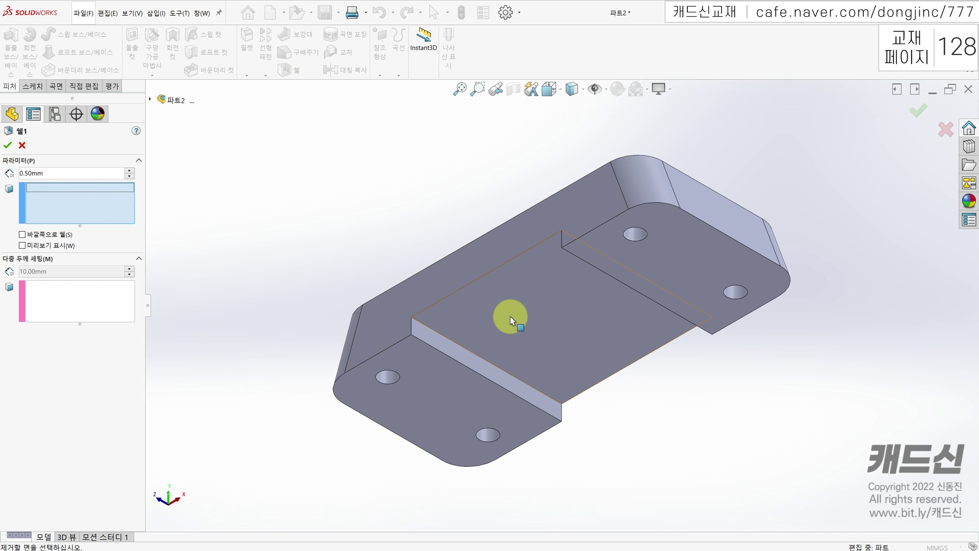
Step: Choose the five underside faces, including the slot's floor and both side walls, as the faces the shell removes
click(472, 369)
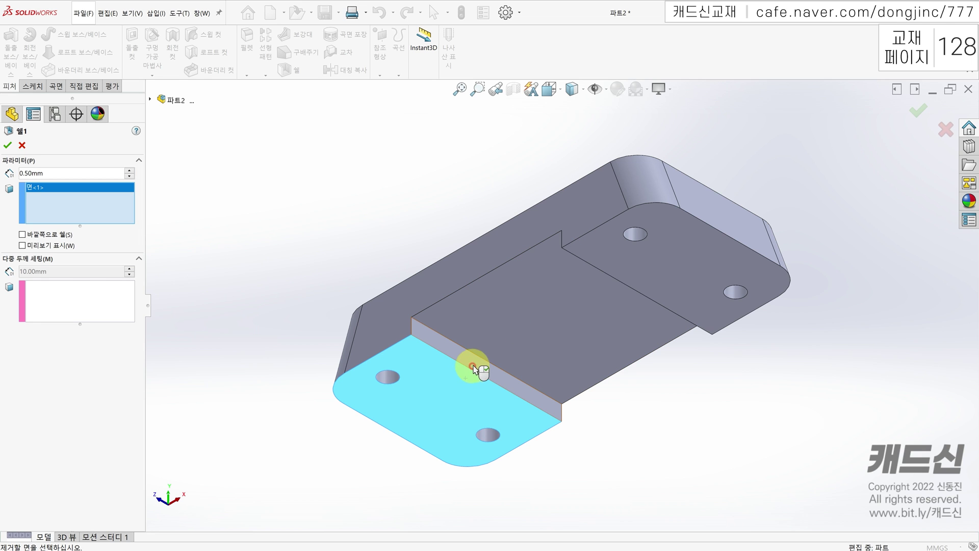
click(478, 362)
click(515, 324)
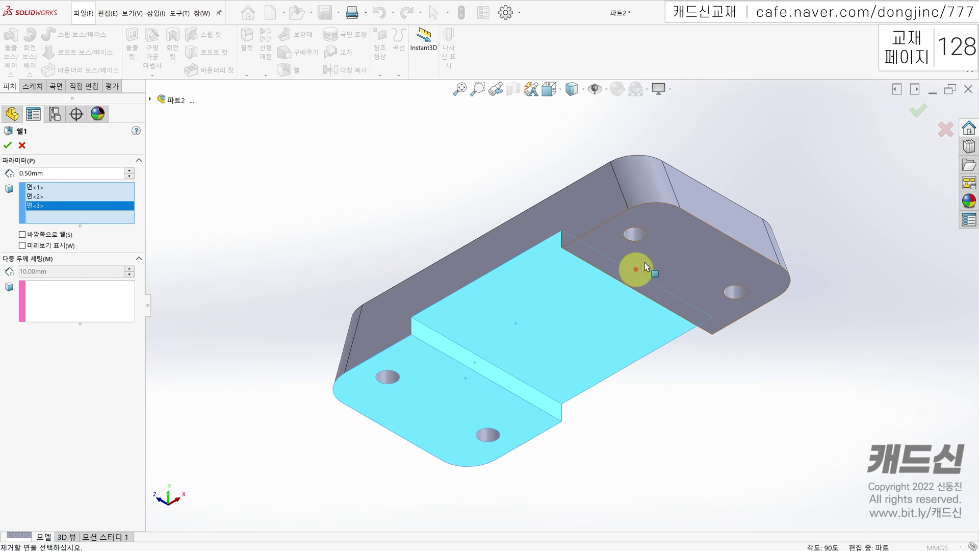
click(649, 259)
middle_drag(649, 259, 671, 236)
click(671, 241)
middle_drag(692, 273, 586, 264)
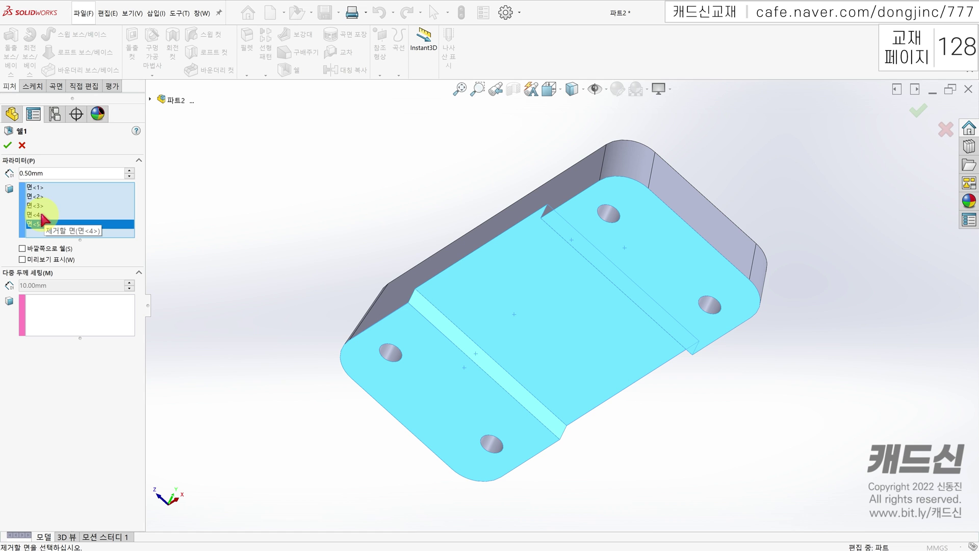
Step: Enable the shell preview and examine the previewed wall at one of the block's lower corners
click(22, 260)
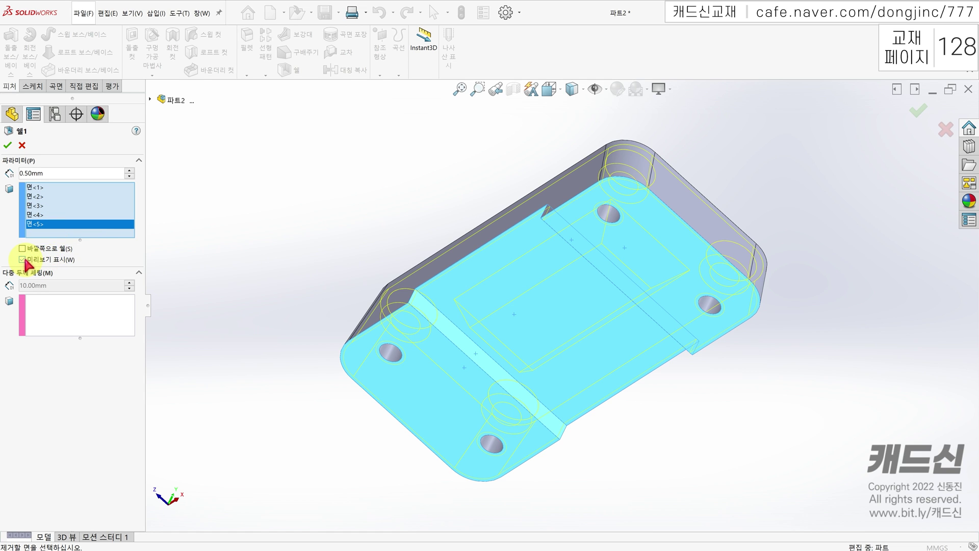
scroll(355, 357, down, 4)
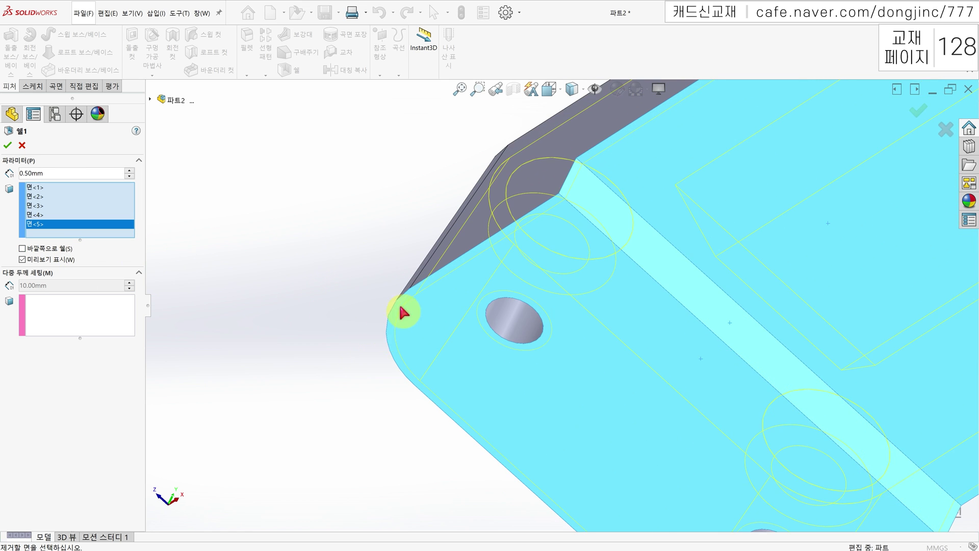
scroll(403, 312, down, 2)
middle_drag(380, 313, 388, 260)
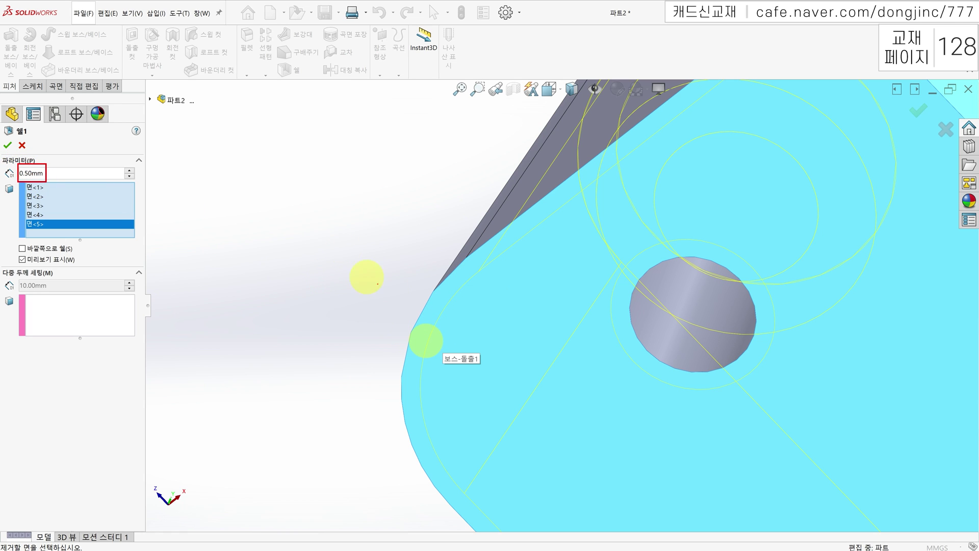
drag(437, 281, 438, 289)
drag(437, 282, 447, 296)
key(Escape)
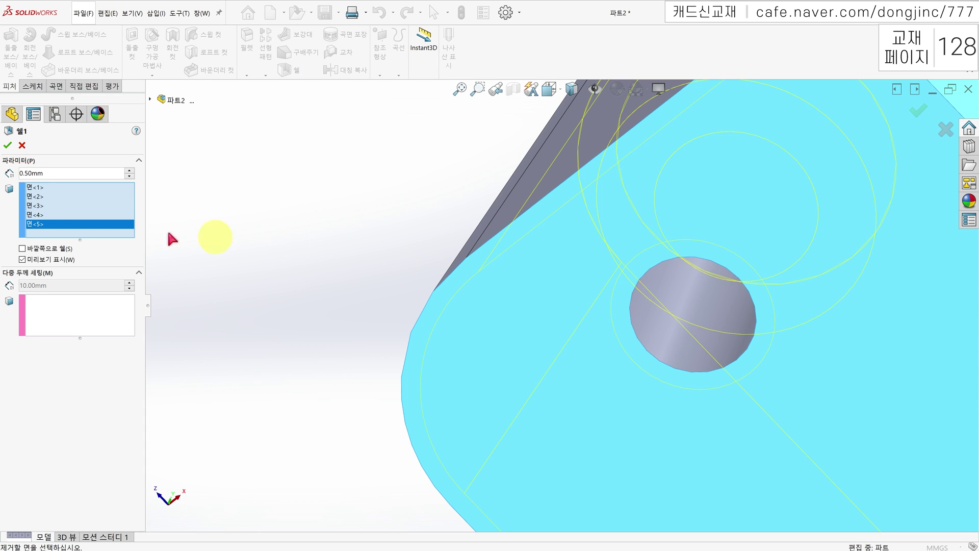
Step: Try the outward shell option and restore the inward direction
click(22, 249)
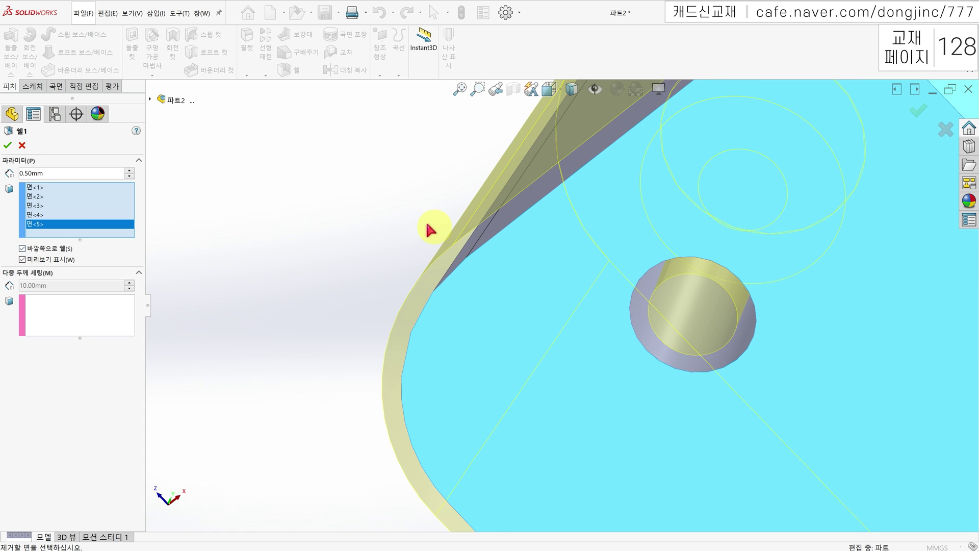
middle_drag(429, 225, 432, 235)
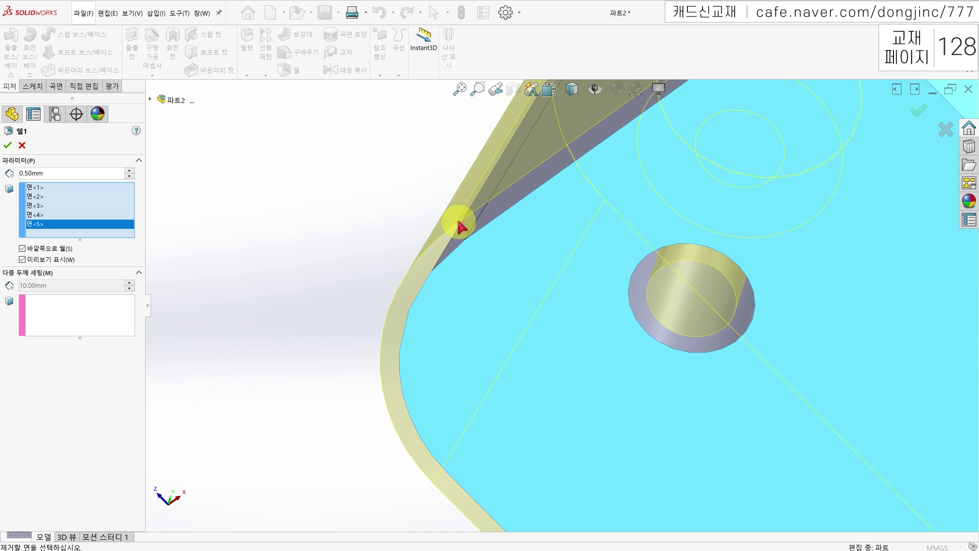
click(22, 249)
middle_drag(364, 255, 431, 220)
Step: Complete the inward shell of the block and fit the whole part in view
click(7, 146)
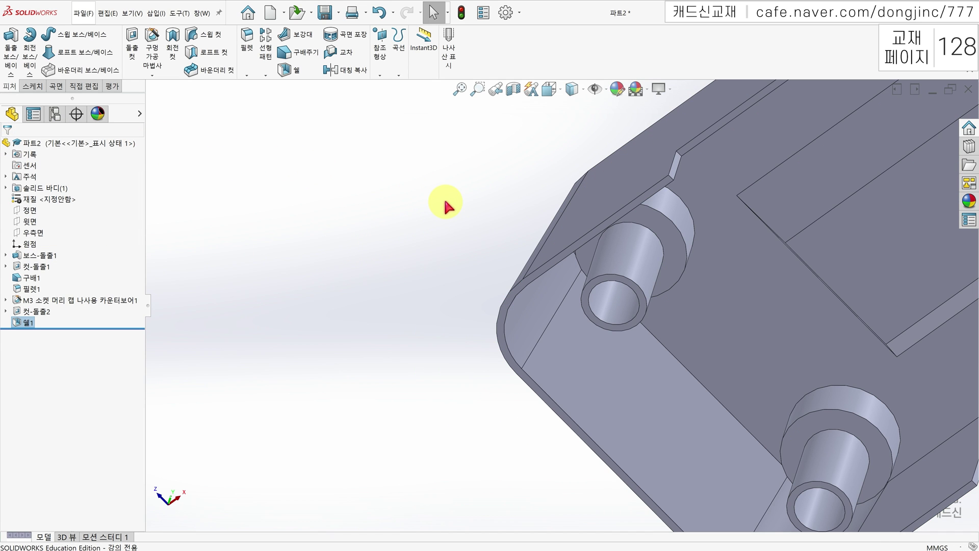
key(f)
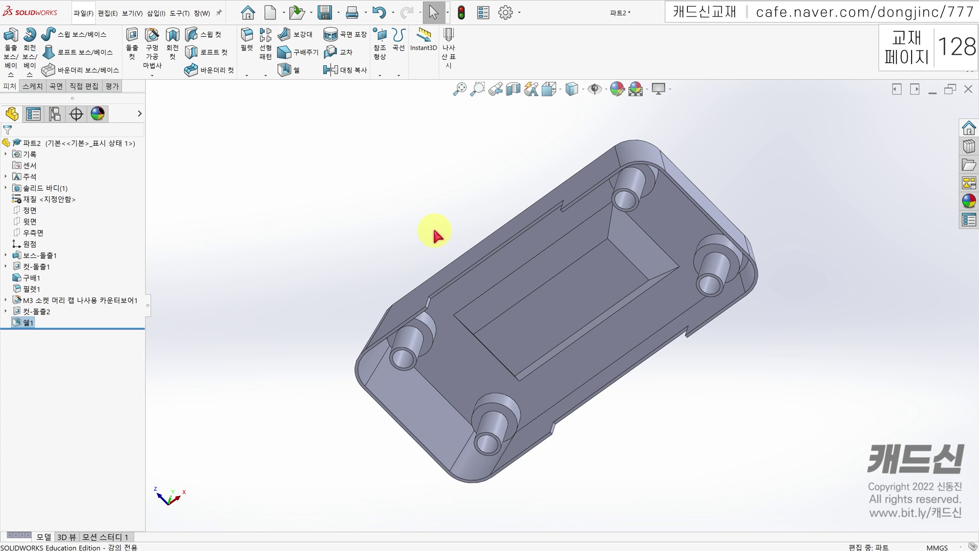
click(373, 261)
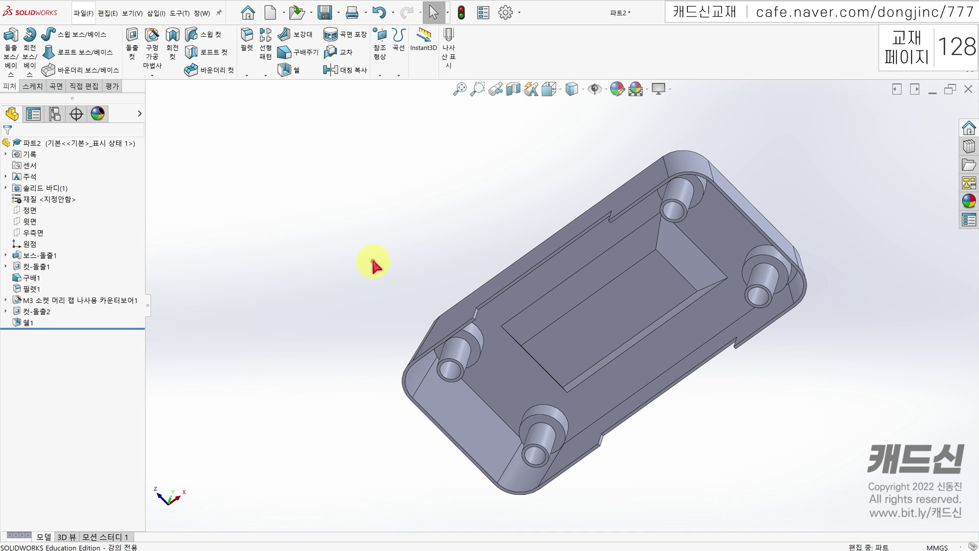
Step: Suppress the corner fillet together with its dependent M3 counterbore holes and examine the shelled block's square corners from below
key(space)
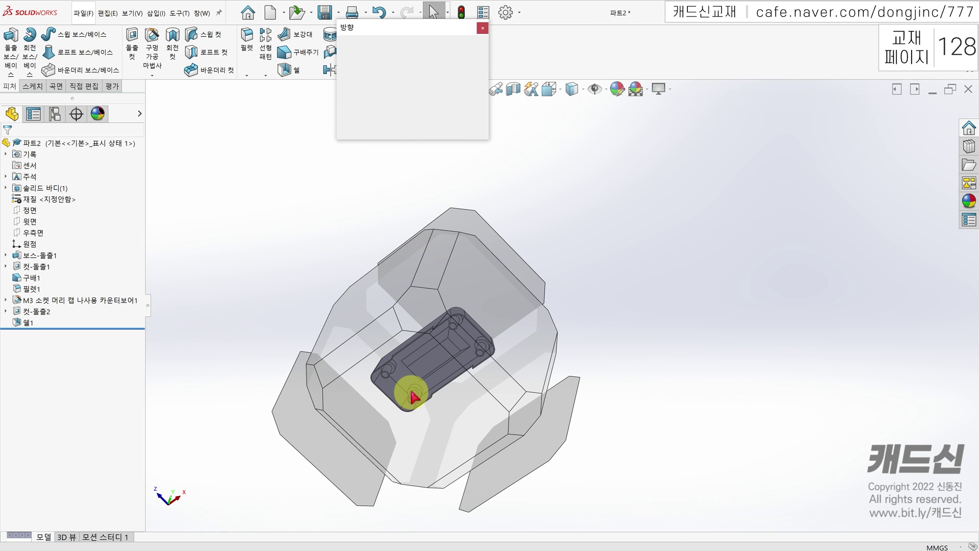
click(421, 377)
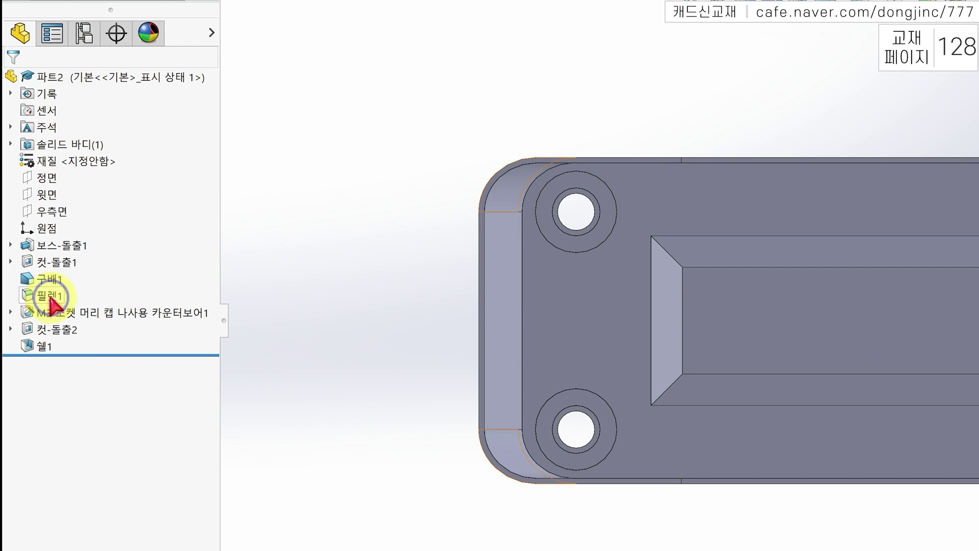
right_click(51, 302)
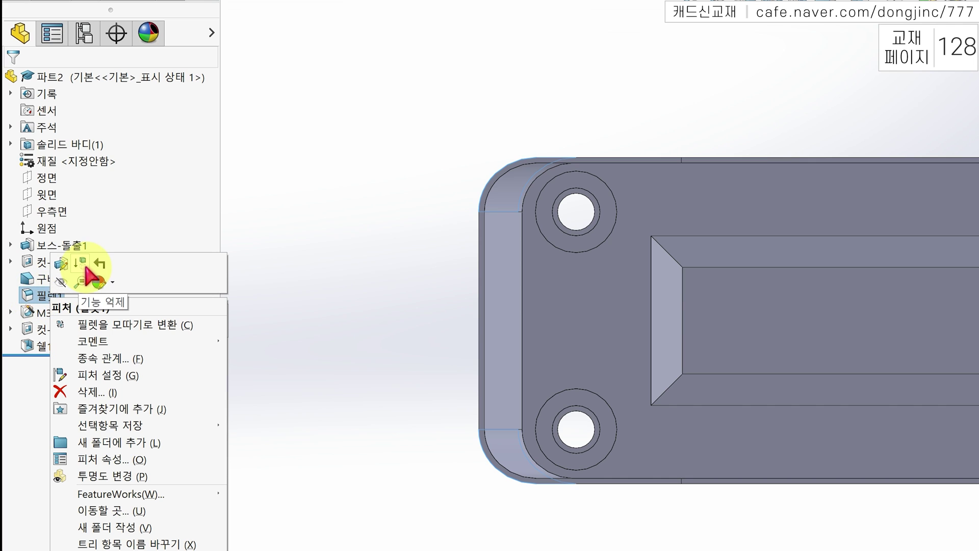
click(32, 294)
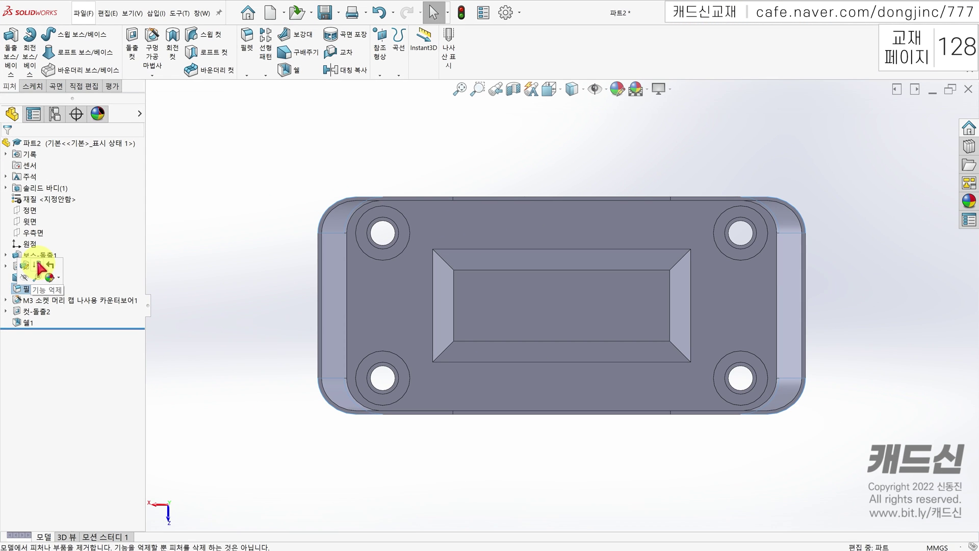
click(59, 259)
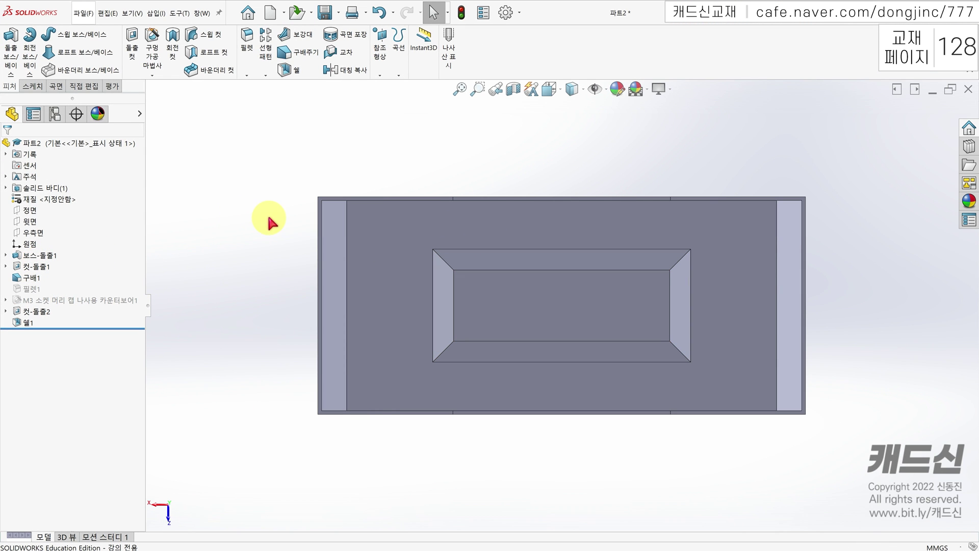
mouse_move(271, 219)
middle_down()
mouse_move(328, 263)
mouse_move(291, 219)
mouse_move(273, 234)
middle_up()
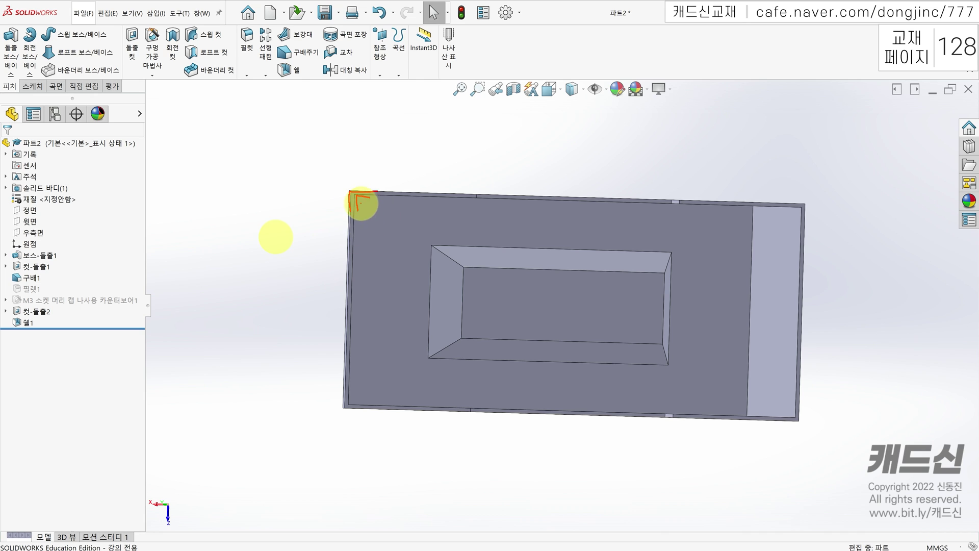
Step: Unsuppress the corner fillet and the M3 counterbore holes
right_click(28, 291)
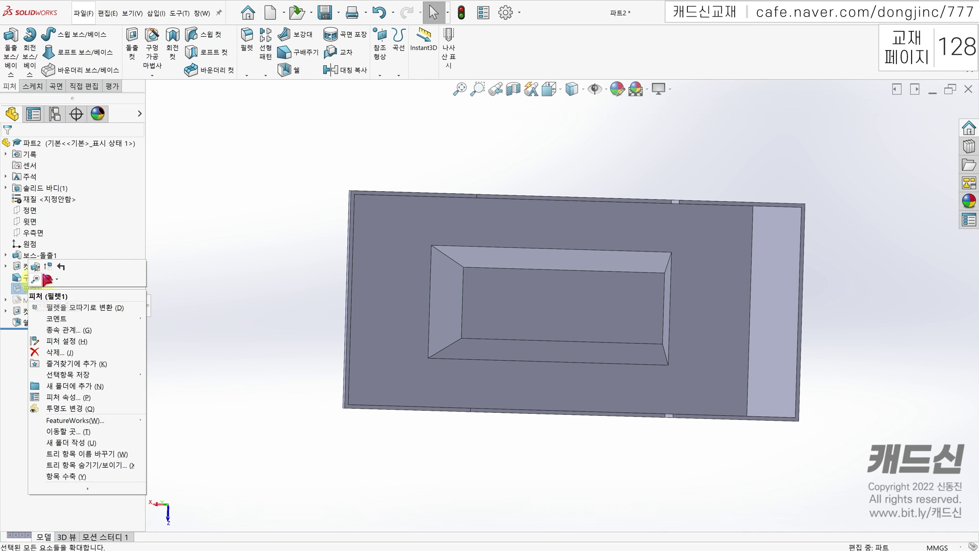
click(50, 268)
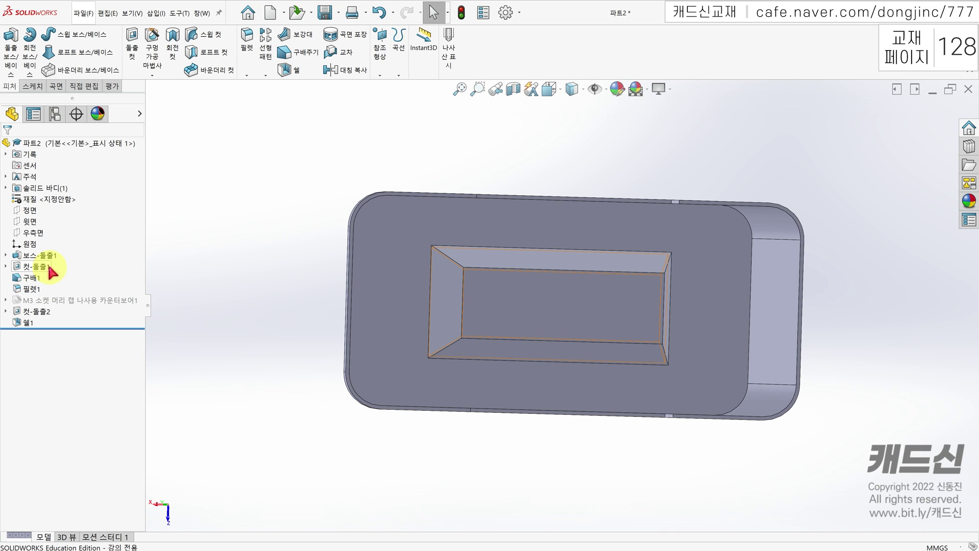
right_click(20, 302)
click(40, 276)
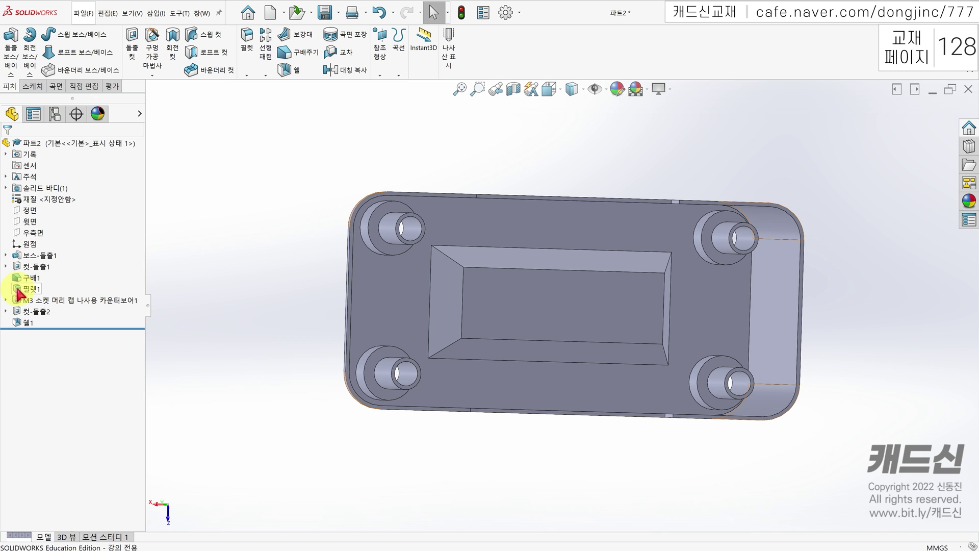
Step: Review the corner fillet's definition and examine a rounded corner of the shelled block from the bottom view
click(18, 291)
right_click(18, 290)
click(27, 265)
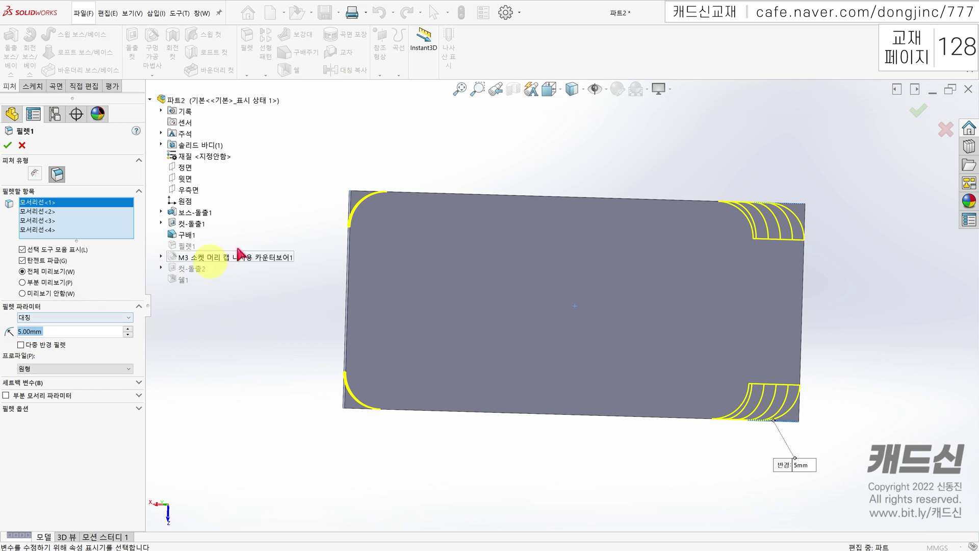
key(Return)
key(space)
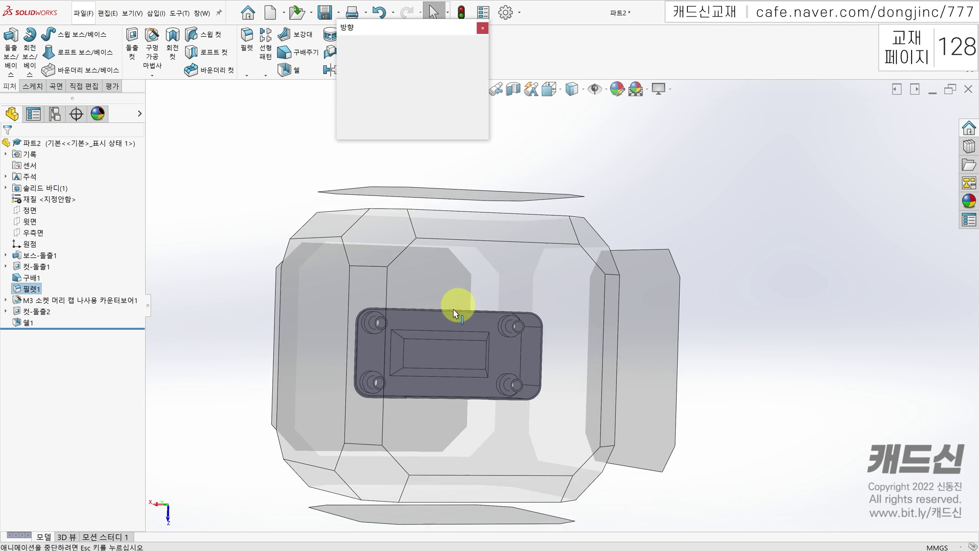
click(396, 293)
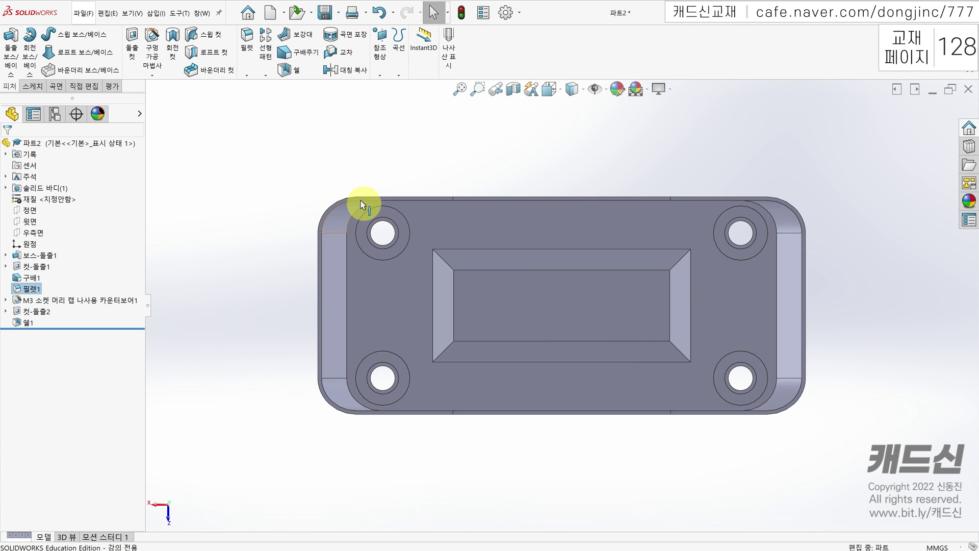
scroll(371, 198, up, 5)
drag(351, 218, 308, 267)
drag(292, 201, 316, 224)
drag(315, 207, 301, 231)
mouse_move(255, 175)
mouse_down()
mouse_move(282, 189)
mouse_move(259, 200)
mouse_up()
mouse_move(287, 165)
mouse_down()
mouse_move(285, 191)
mouse_move(315, 164)
mouse_up()
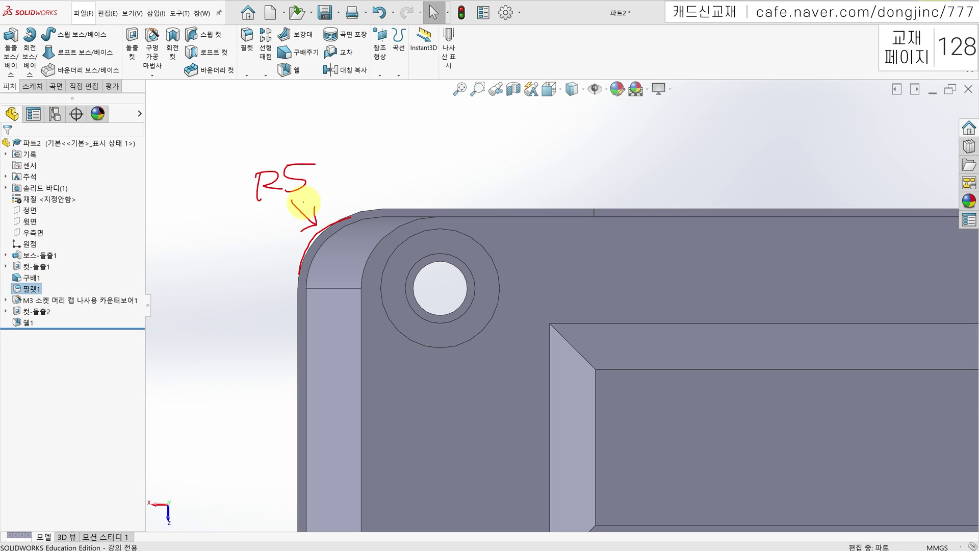
mouse_move(45, 318)
mouse_down()
mouse_move(8, 333)
mouse_move(32, 309)
mouse_move(85, 320)
mouse_move(95, 334)
mouse_move(125, 309)
mouse_up()
click(97, 336)
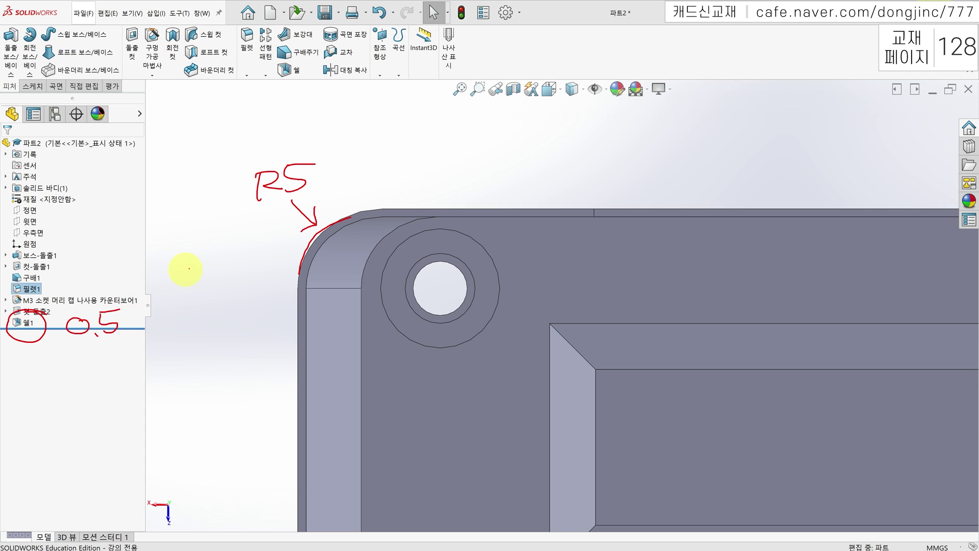
drag(322, 236, 344, 233)
click(342, 234)
drag(347, 222, 360, 221)
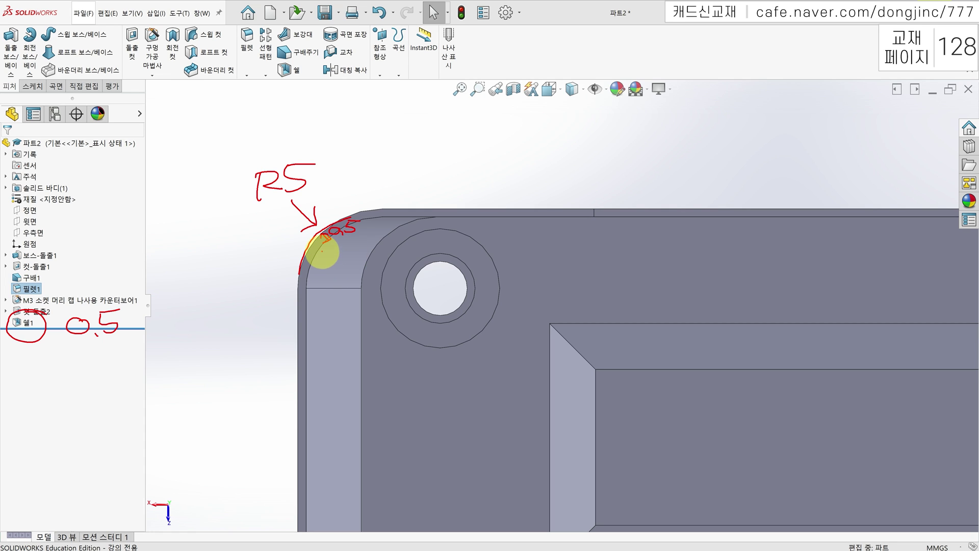
drag(322, 248, 317, 268)
drag(315, 254, 331, 254)
mouse_move(316, 254)
mouse_down()
mouse_move(344, 276)
mouse_move(327, 283)
mouse_move(328, 305)
mouse_move(351, 297)
mouse_up()
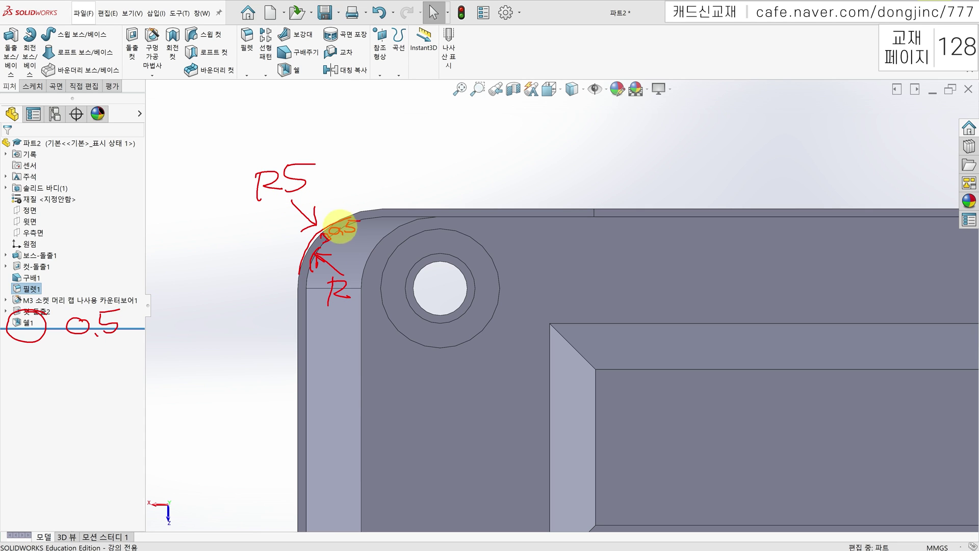
mouse_move(360, 285)
mouse_down()
mouse_move(374, 280)
mouse_move(383, 302)
mouse_move(405, 286)
mouse_up()
mouse_move(333, 303)
mouse_down()
mouse_move(354, 319)
mouse_move(464, 302)
mouse_up()
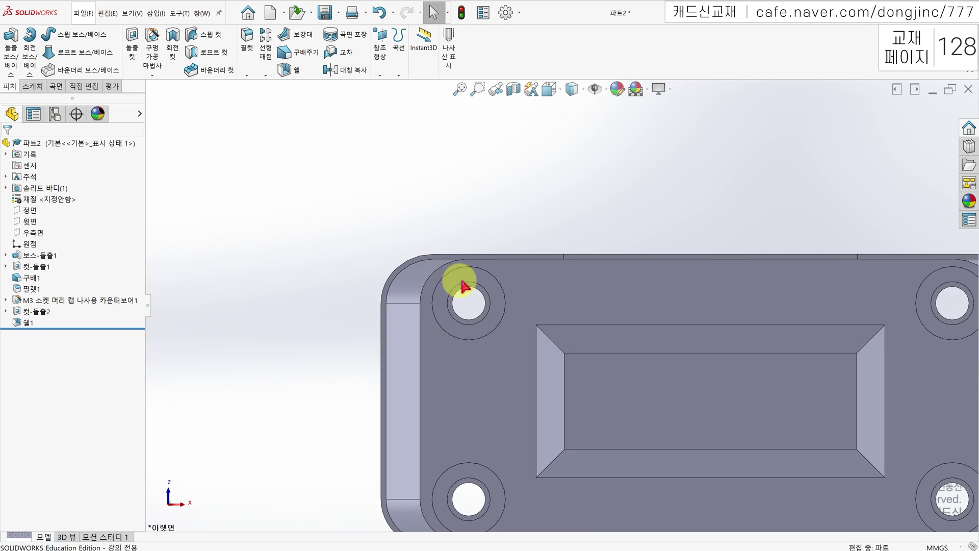
Step: Start a Move Face offset on the two narrow top faces of the underside slot, one in each long side wall
scroll(463, 282, down, 4)
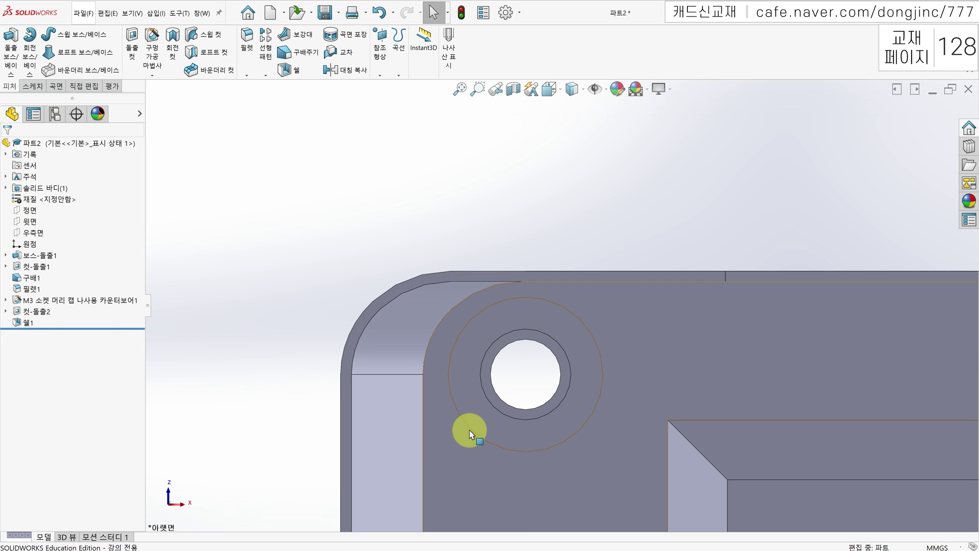
key(ctrl+7)
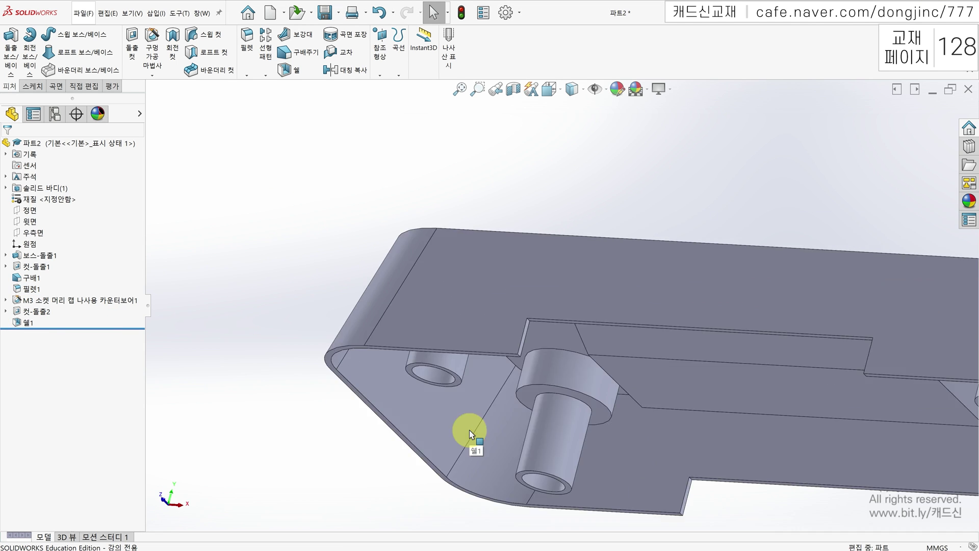
middle_drag(564, 478, 571, 260)
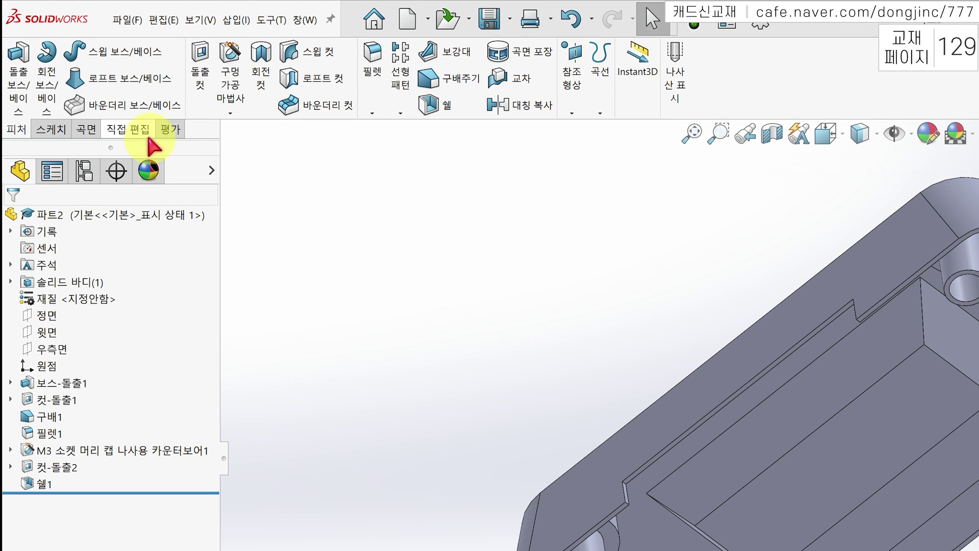
click(134, 131)
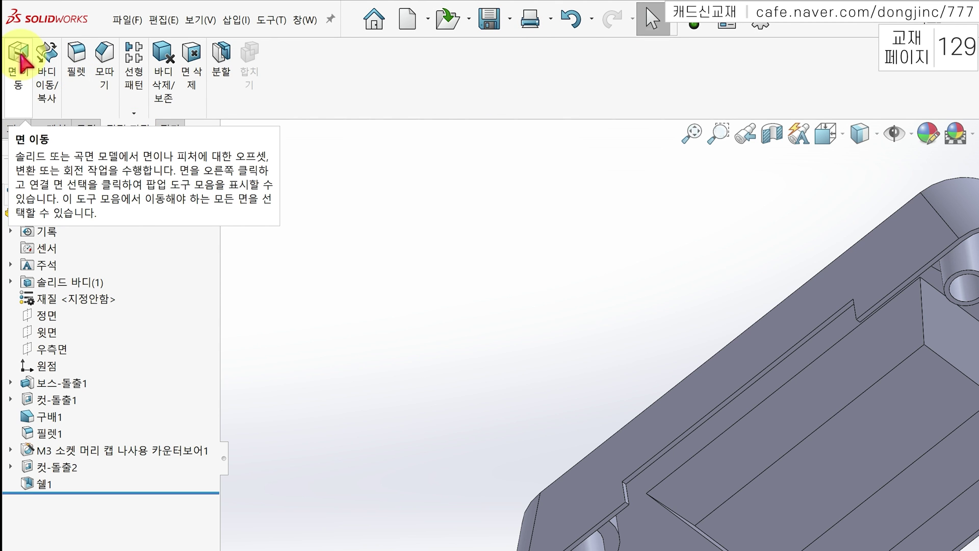
click(19, 56)
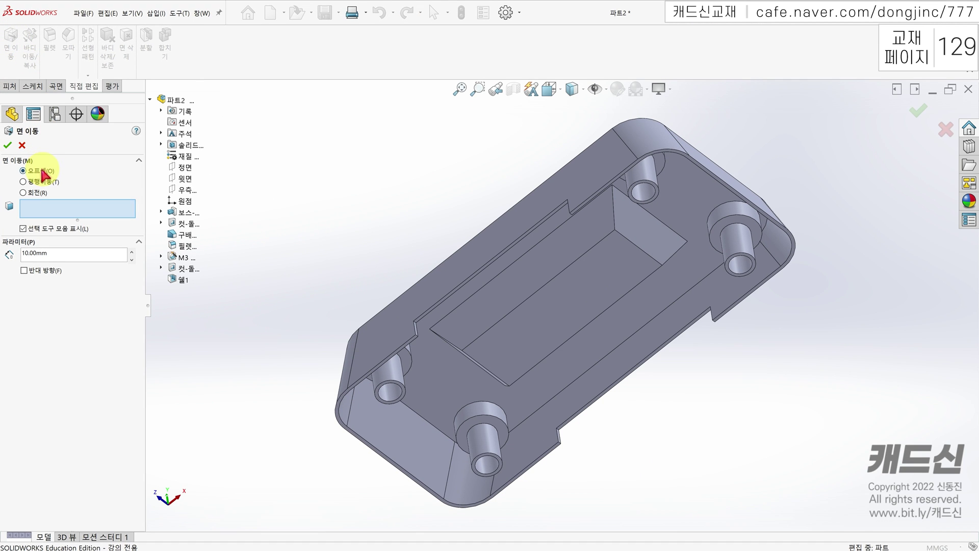
click(61, 209)
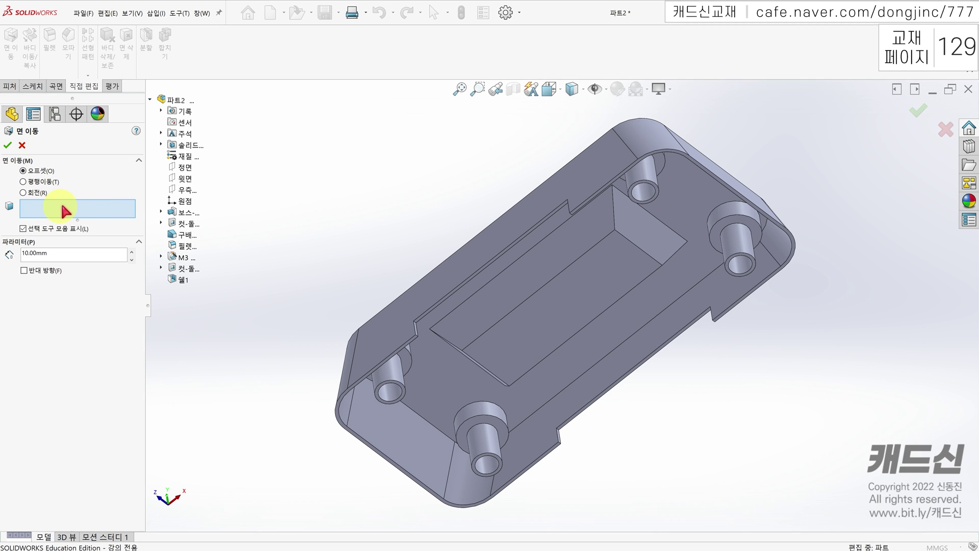
scroll(484, 267, down, 3)
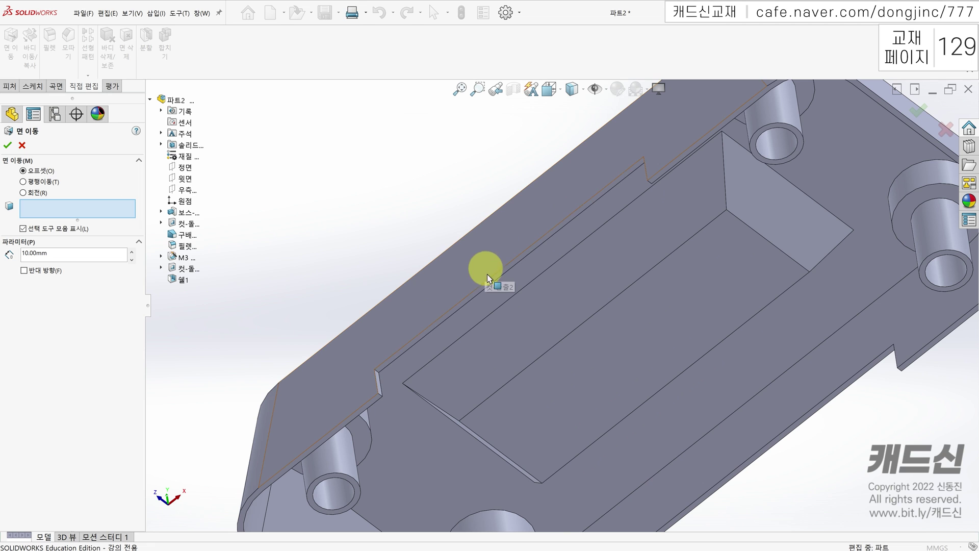
click(495, 279)
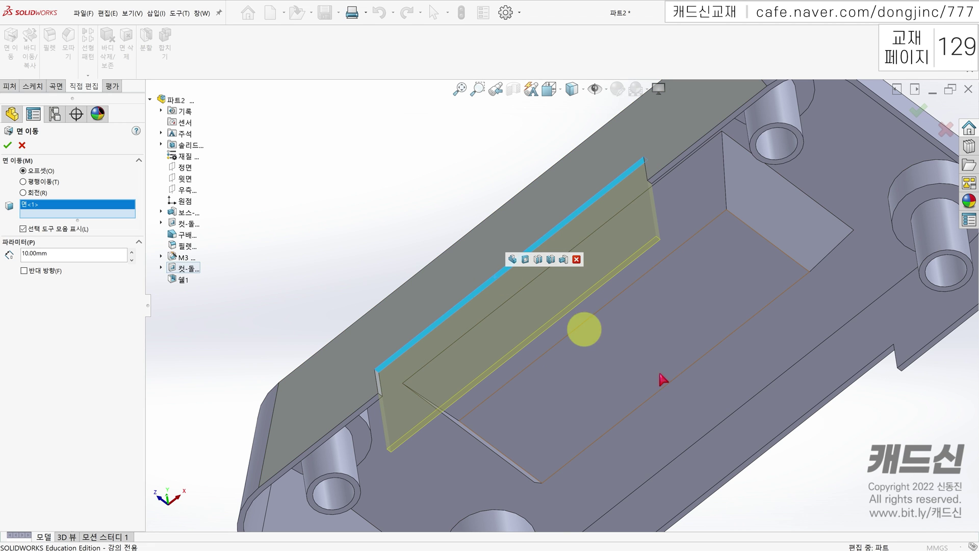
click(770, 449)
scroll(771, 446, up, 5)
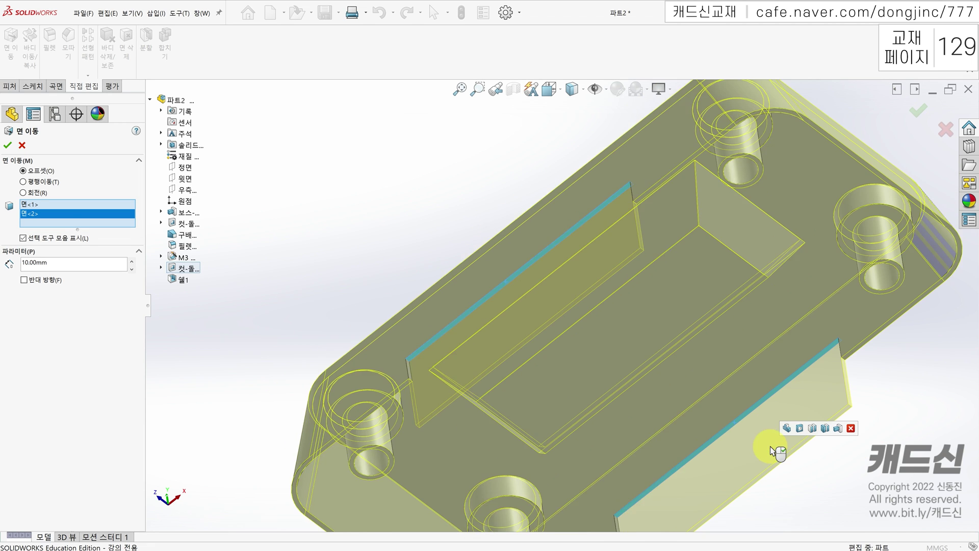
Step: Offset the two selected slot faces by 2 mm in the reverse direction to deepen the slot, and complete the Move Face feature
click(56, 262)
double_click(56, 263)
text(2)
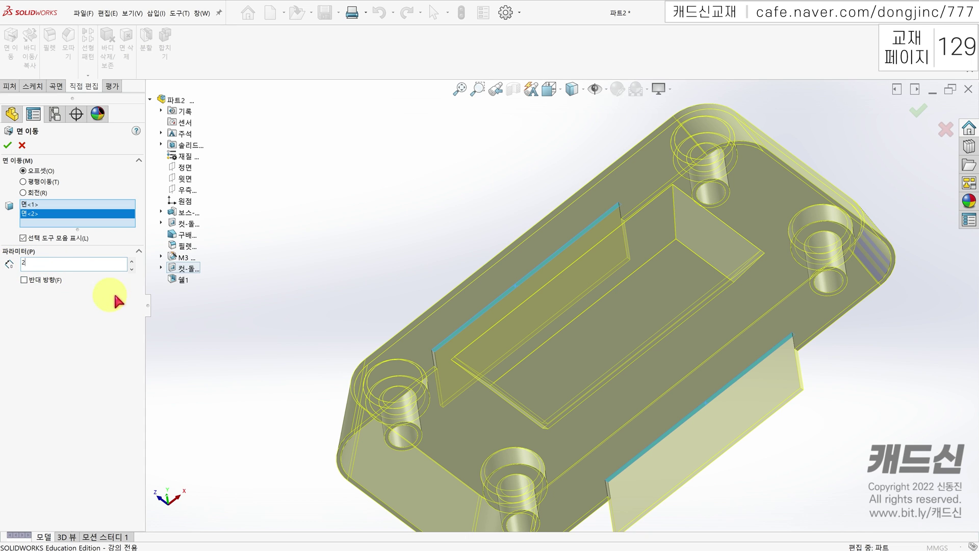
click(206, 338)
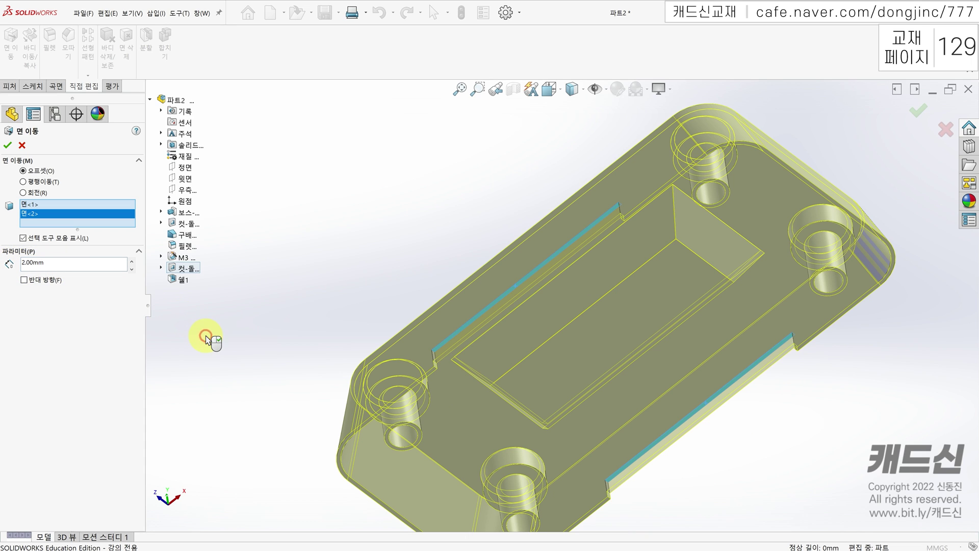
click(23, 279)
click(24, 280)
click(24, 280)
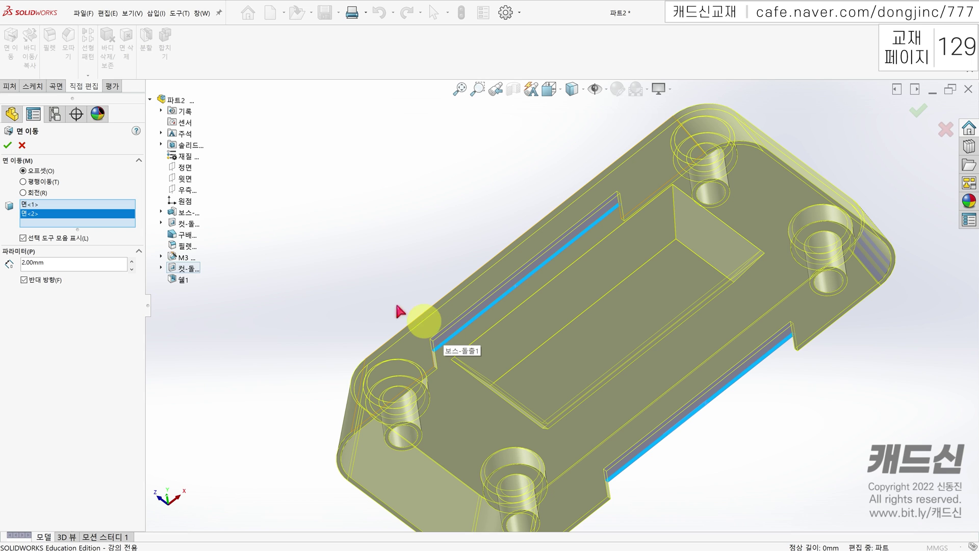
click(12, 147)
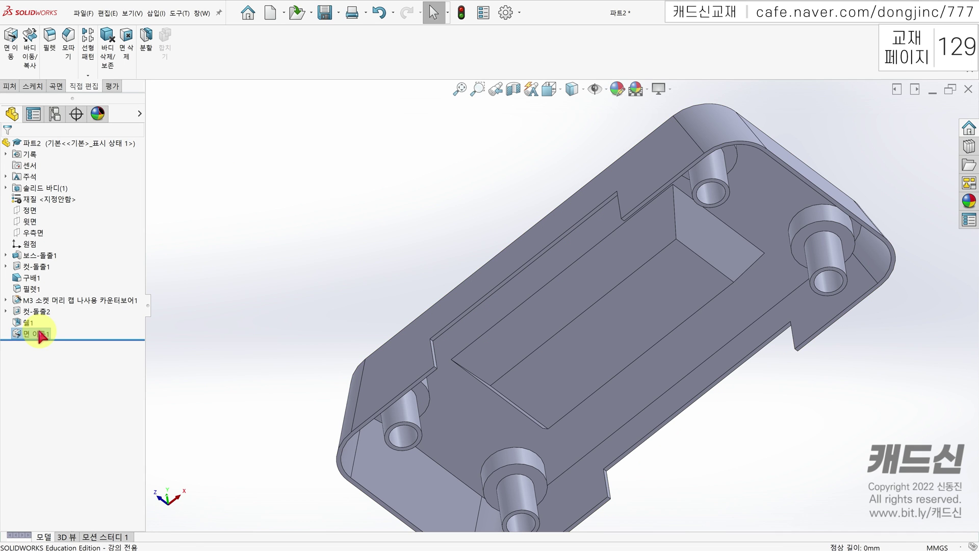
Step: Show the part in the isometric view with its hidden lines visible
click(34, 334)
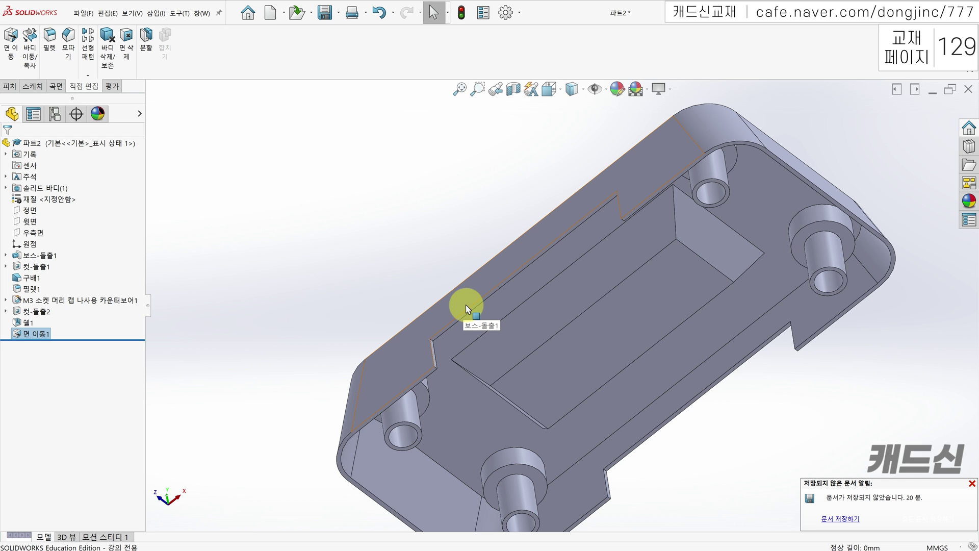
click(499, 203)
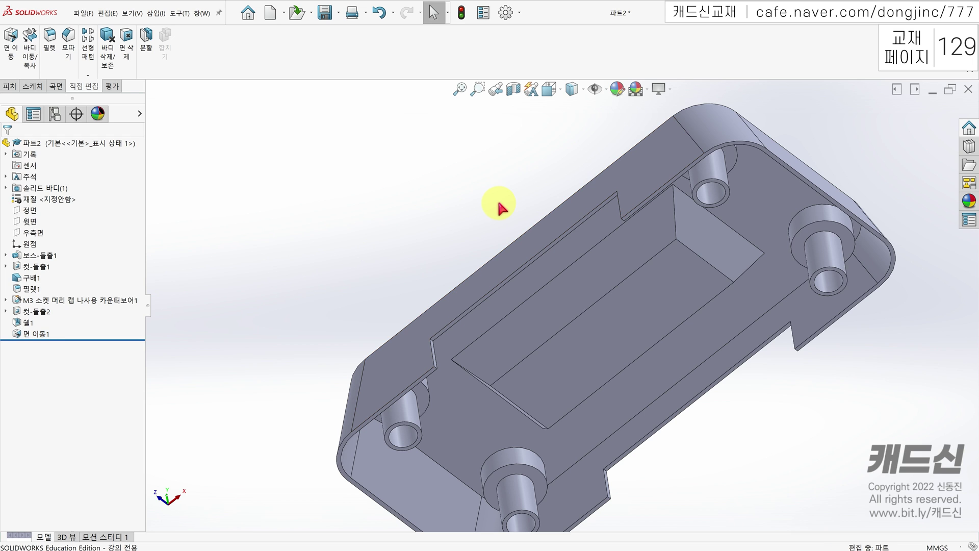
key(ctrl+7)
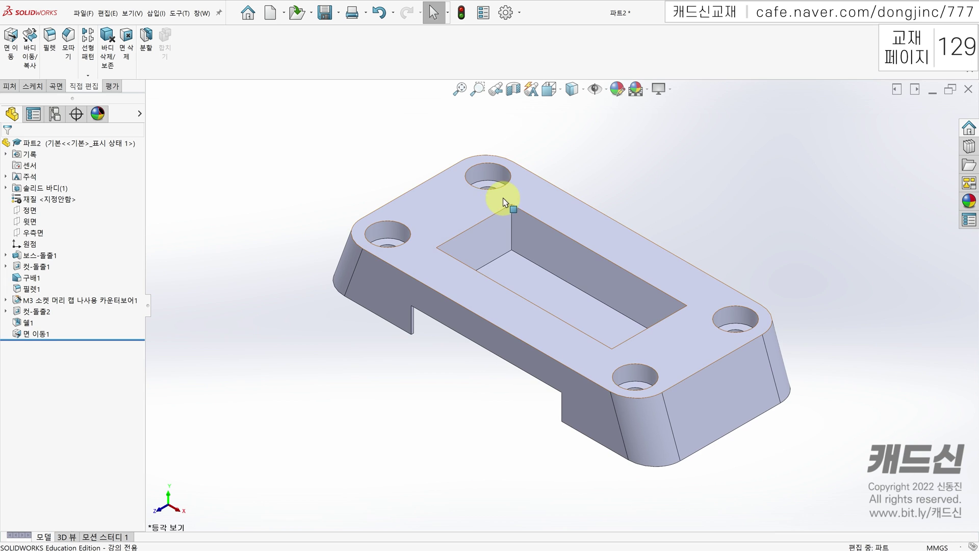
click(584, 89)
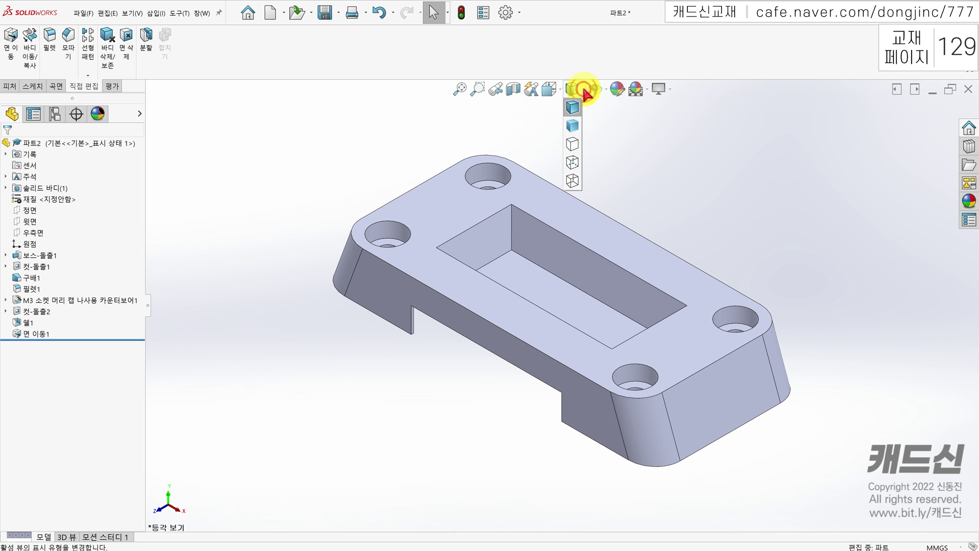
click(573, 162)
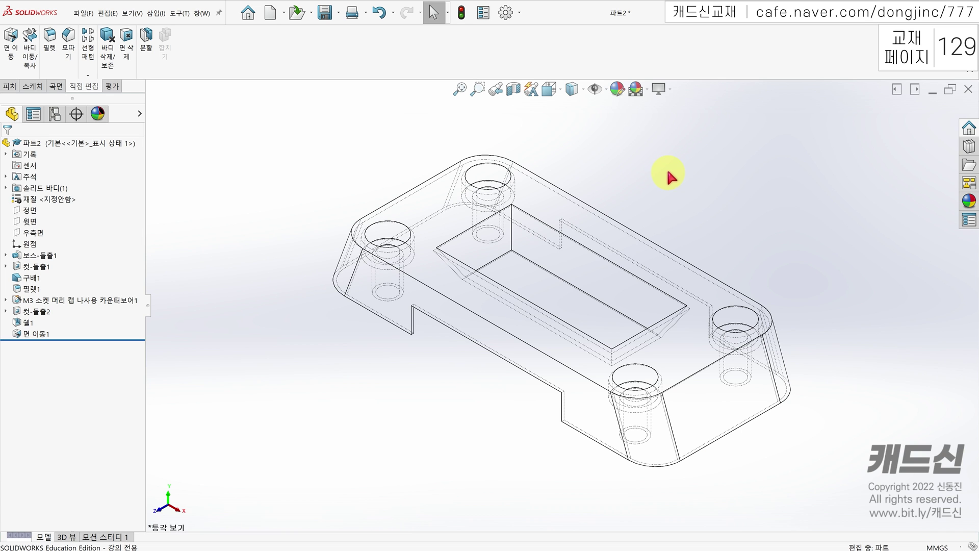
Step: Examine the deepened slot, pocket and counterbore walls from the front, and return to the isometric view
key(ctrl+1)
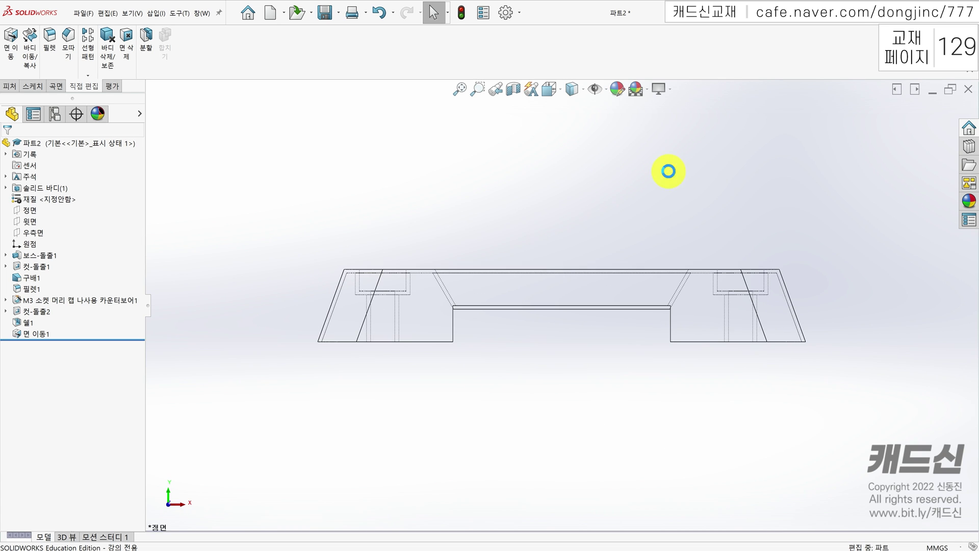
scroll(385, 316, down, 4)
scroll(388, 315, up, 4)
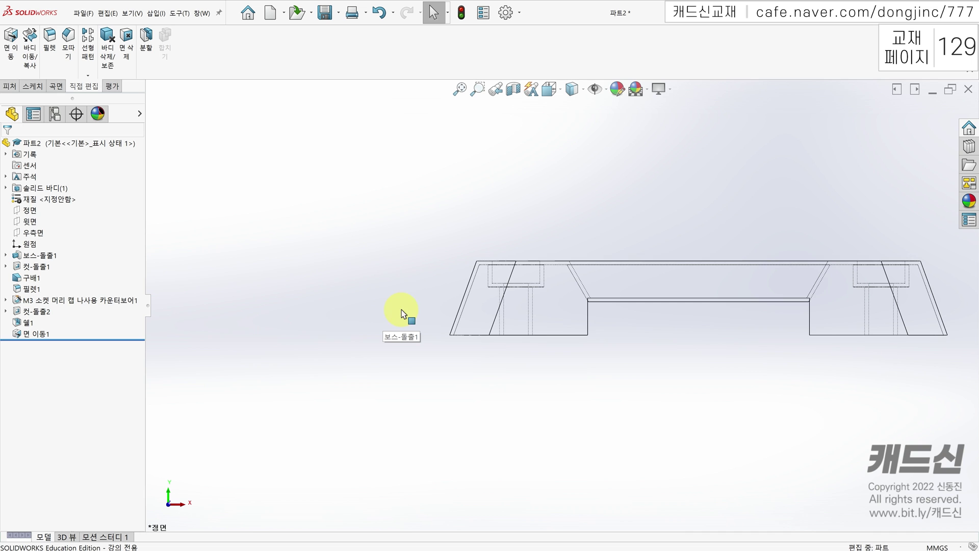
key(ctrl+7)
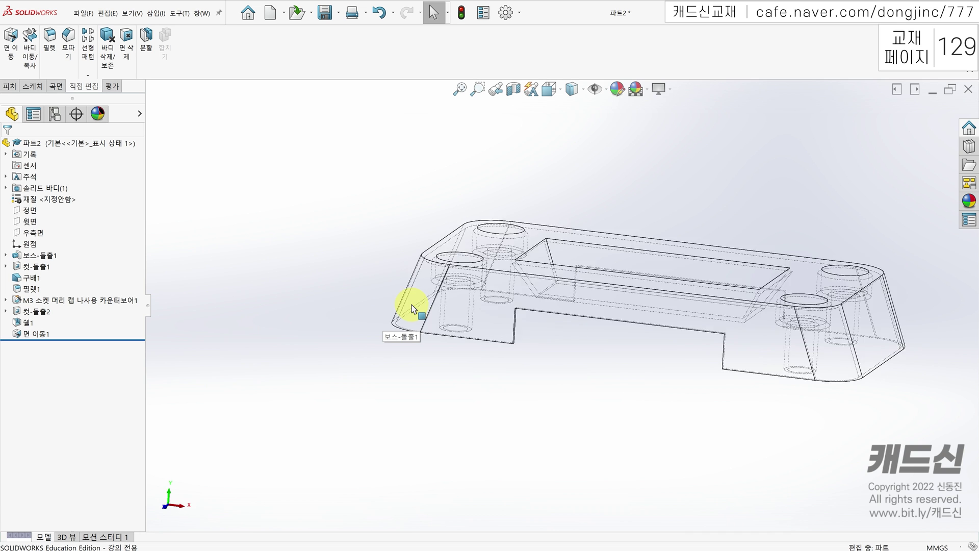